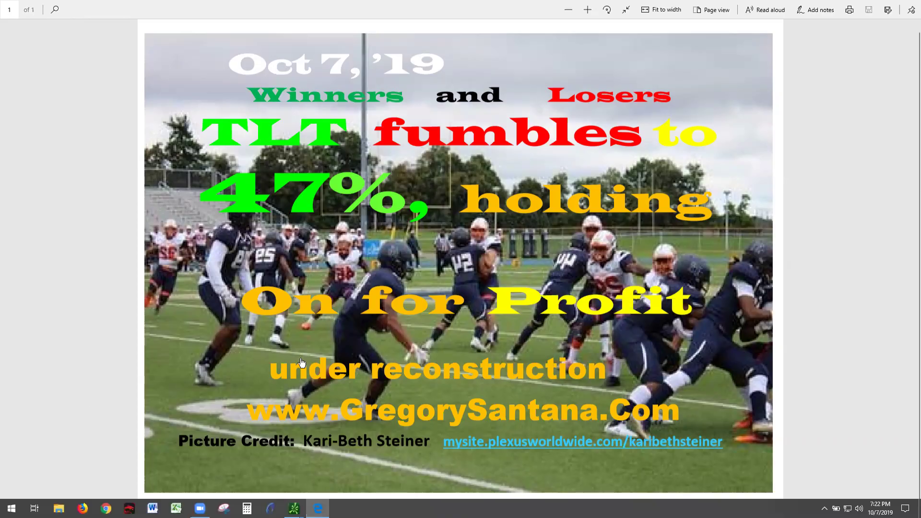
- Switch to thinkorswim, load the IYR position in the chart, autozoom it and shift the price chart down to show its notes
key(alt+Tab)
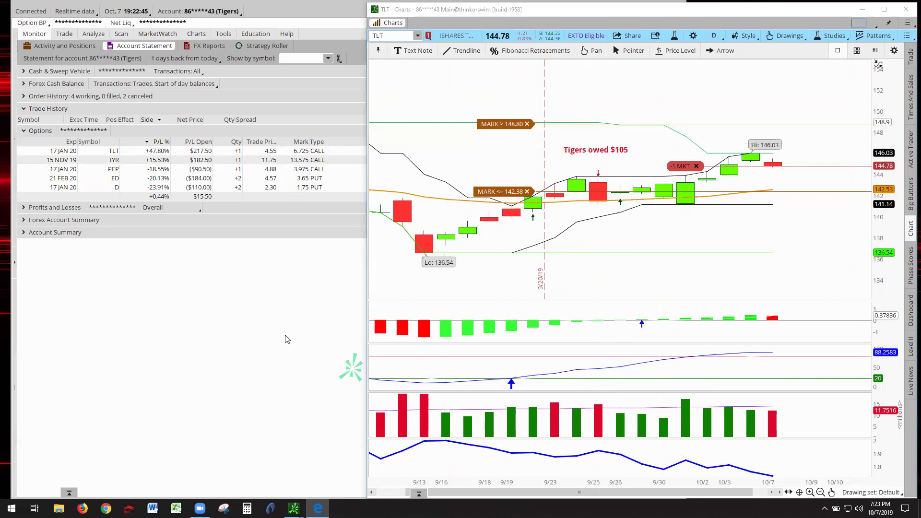
click(419, 37)
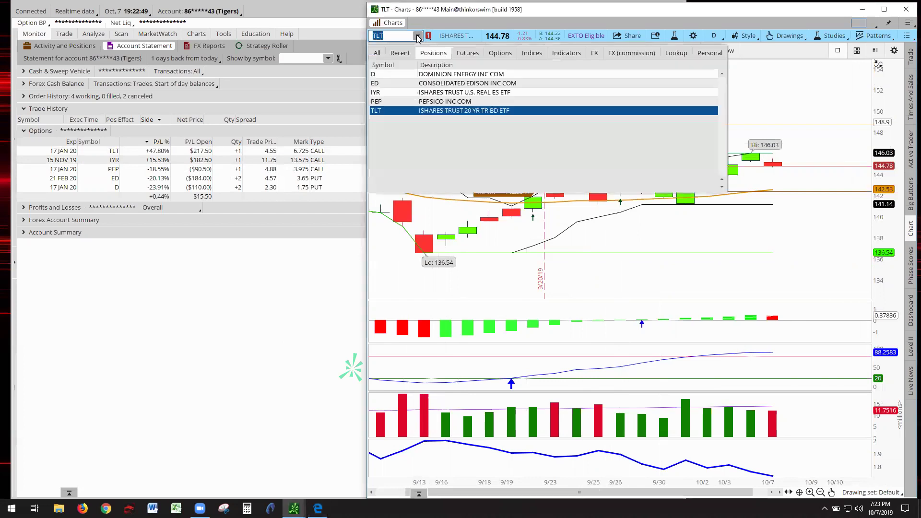
click(437, 92)
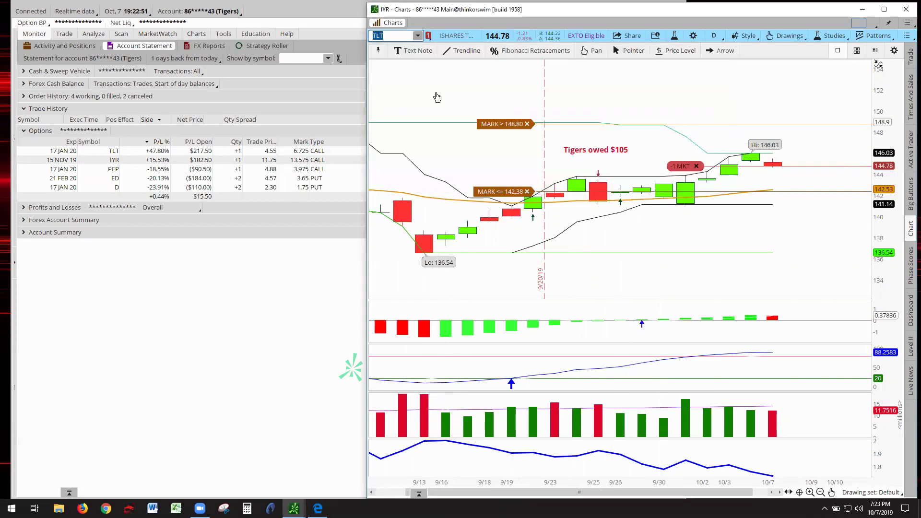
right_click(509, 138)
click(532, 146)
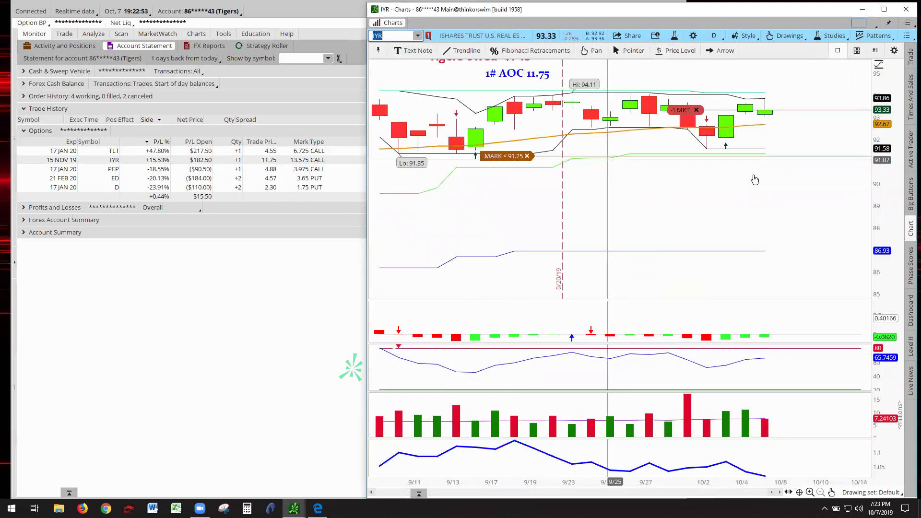
drag(836, 275, 832, 276)
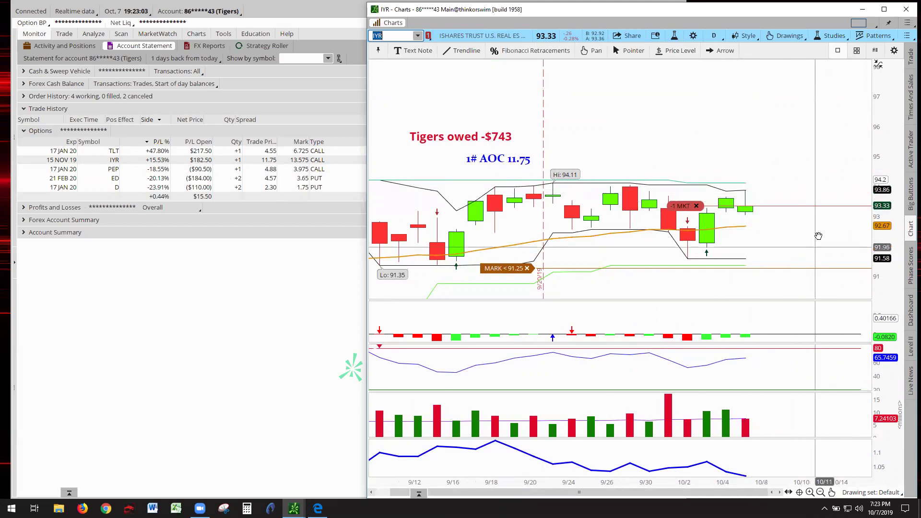
- Rescale and recentre the IYR chart's lower study panes so the histogram, oscillator, volume and bottom line fit fully
drag(892, 367, 892, 381)
mouse_move(889, 329)
mouse_down()
mouse_move(889, 318)
mouse_move(890, 336)
mouse_up()
drag(836, 322, 808, 320)
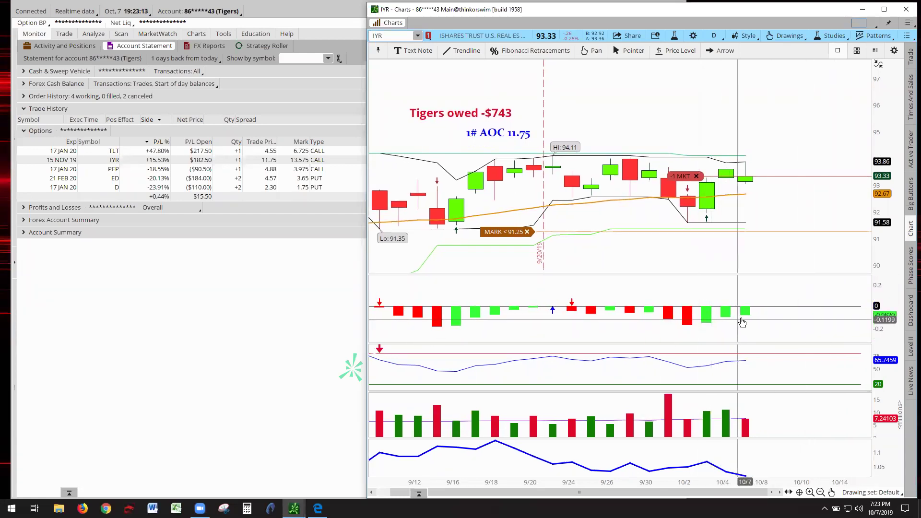
mouse_move(882, 408)
mouse_down()
mouse_move(882, 428)
mouse_move(883, 415)
mouse_up()
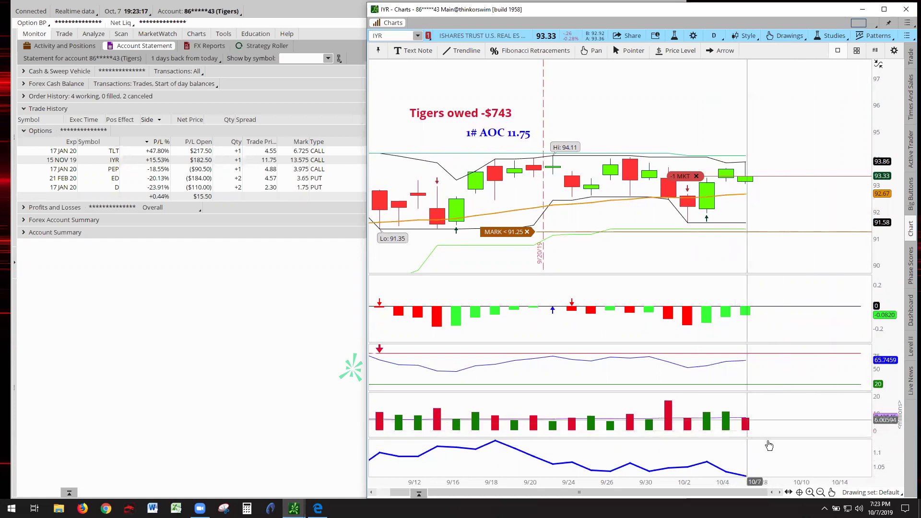
drag(883, 454, 883, 476)
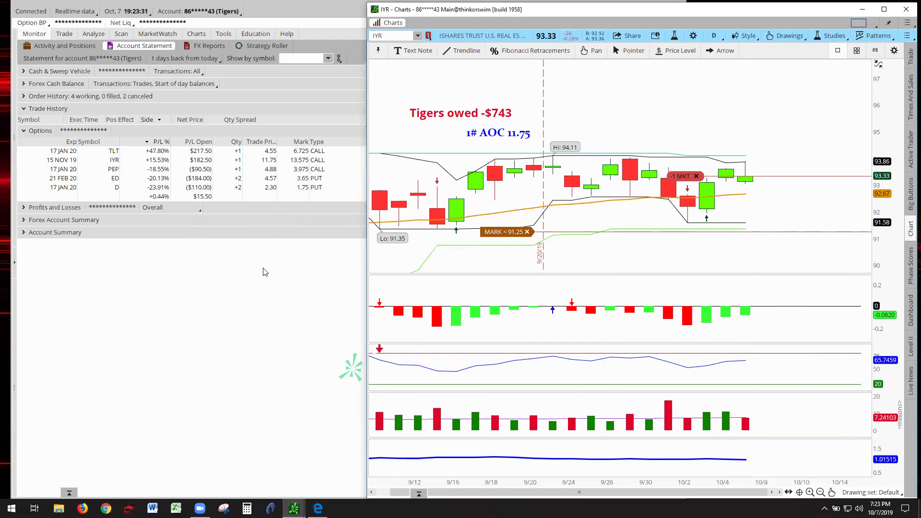
- Load the PEP position in the chart, autozoom it, and rescale and shift the price chart to fit its trade notes
click(417, 36)
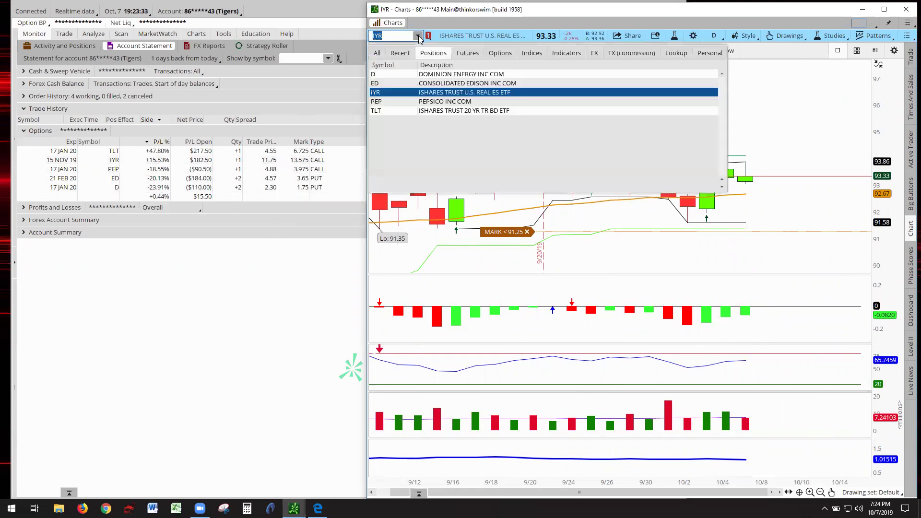
click(431, 102)
right_click(585, 172)
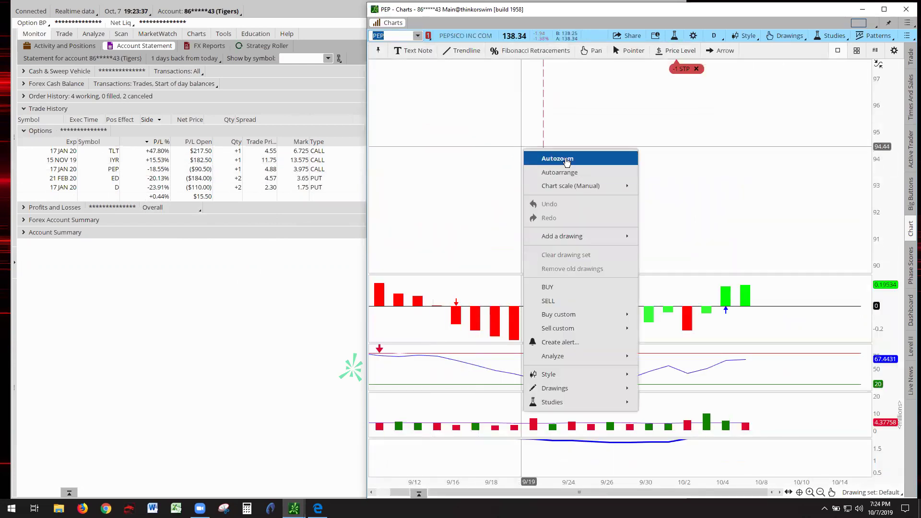
click(570, 160)
drag(893, 224, 885, 196)
drag(824, 194, 769, 275)
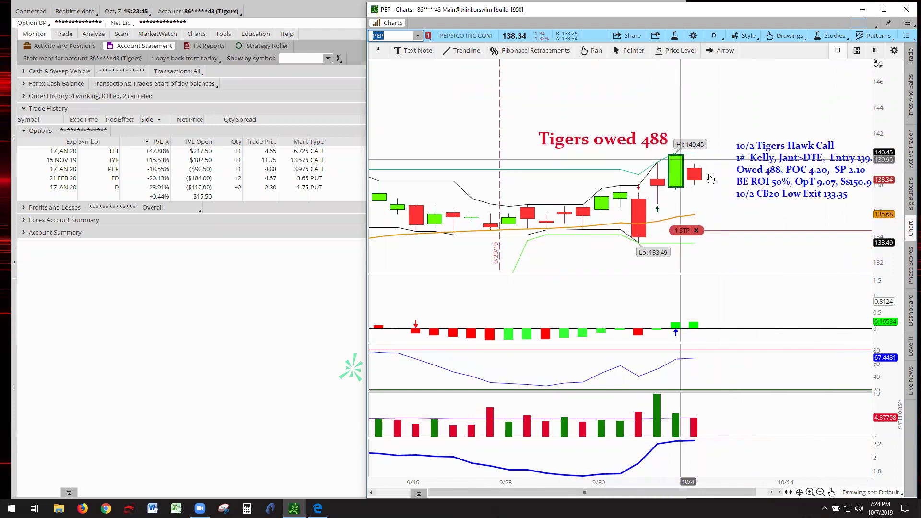
scroll(787, 214, down, 3)
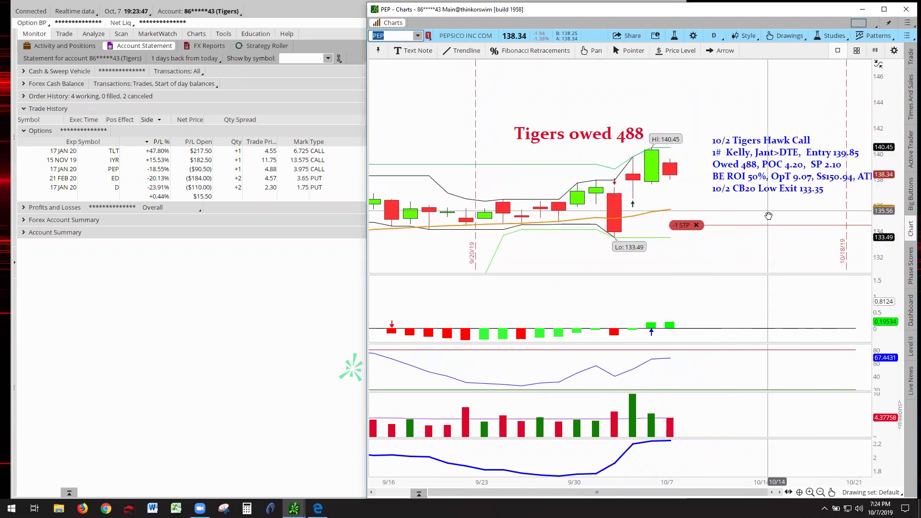
scroll(818, 202, up, 1)
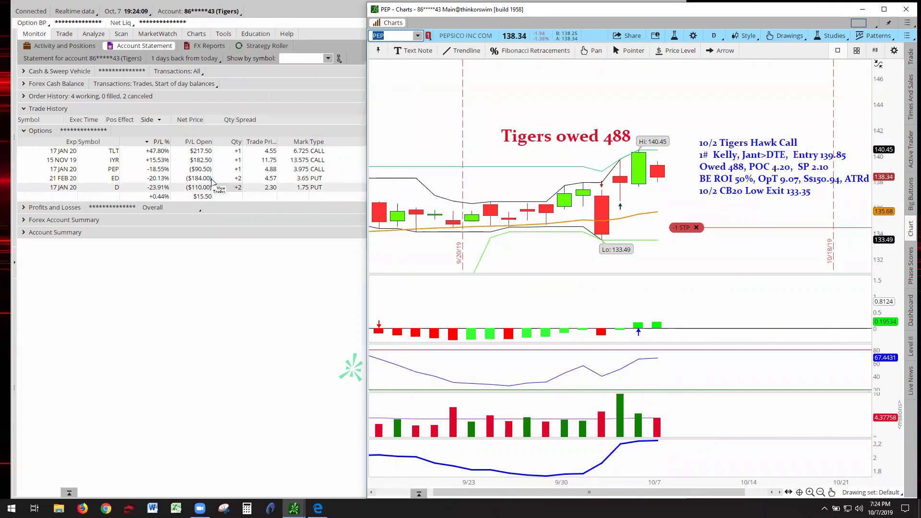
- Compress the PEP oscillator pane's vertical scale so both of its threshold lines fit
click(629, 50)
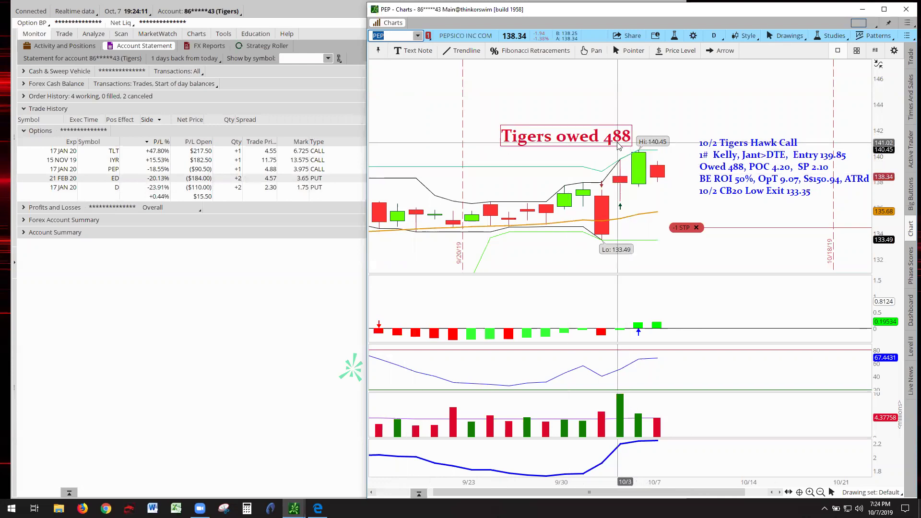
key(Escape)
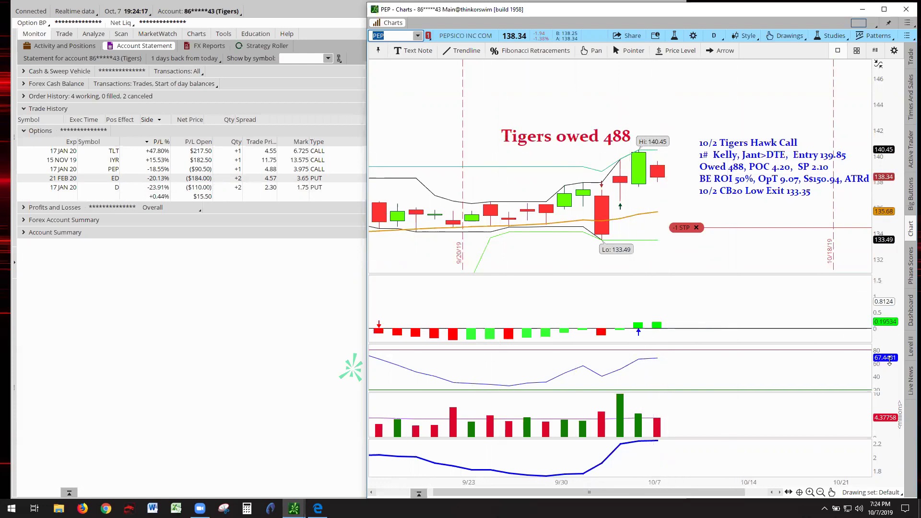
drag(890, 361, 669, 373)
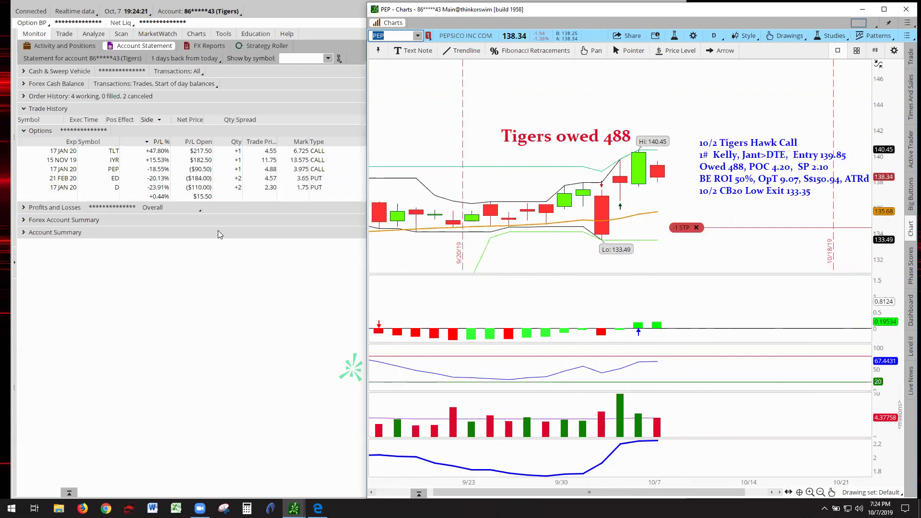
- Load the ED position in the chart, autozoom it and shift the price chart down to bring in the "ED owes 442" note
click(418, 36)
click(434, 85)
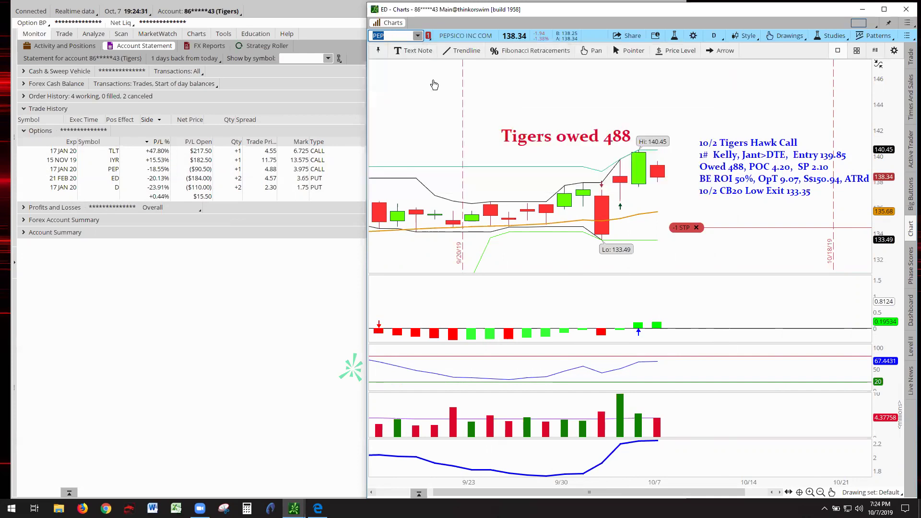
right_click(553, 142)
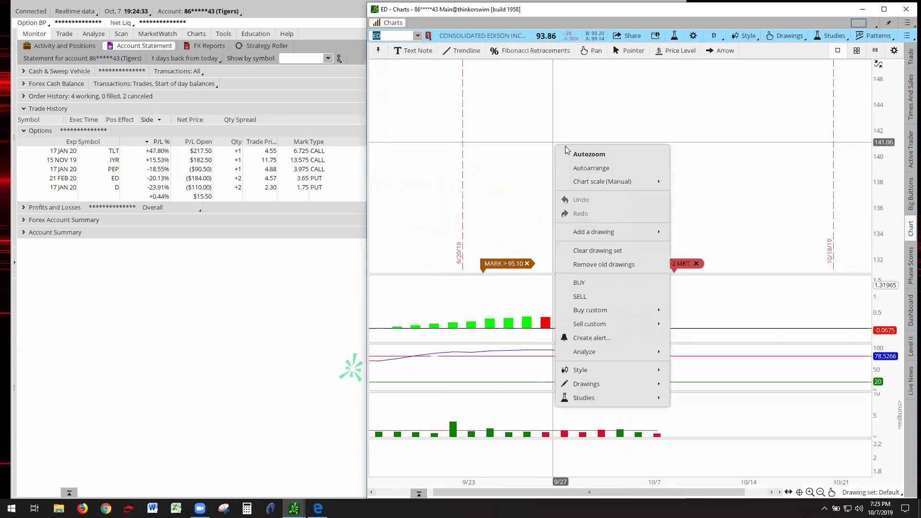
click(578, 155)
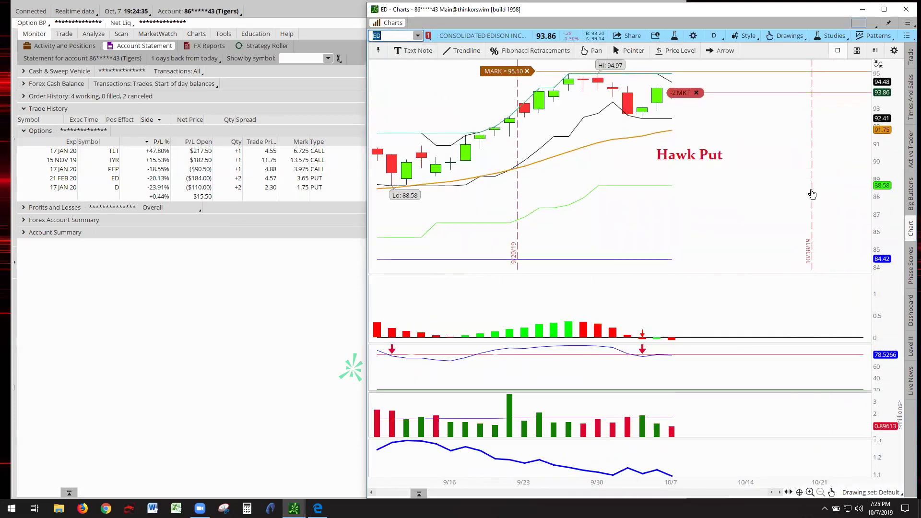
drag(789, 178, 782, 232)
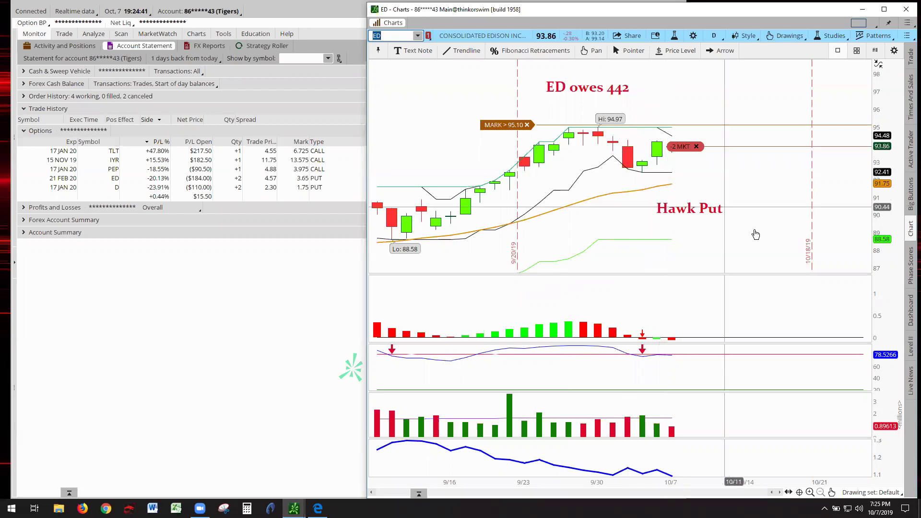
- Rescale the ED histogram and oscillator panes, and shift the chart to leave more space after the latest candle
drag(779, 329, 781, 309)
drag(886, 317, 884, 306)
drag(779, 316, 779, 306)
drag(882, 365, 882, 373)
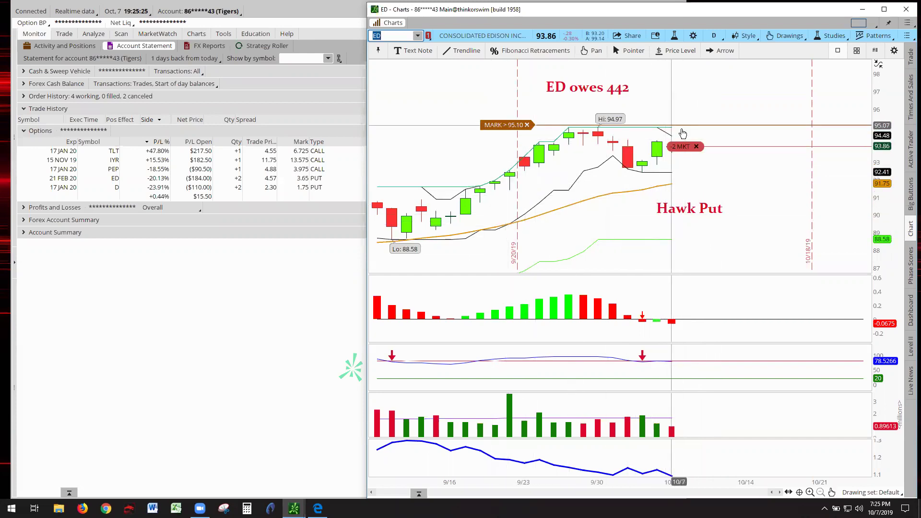
drag(750, 191, 716, 191)
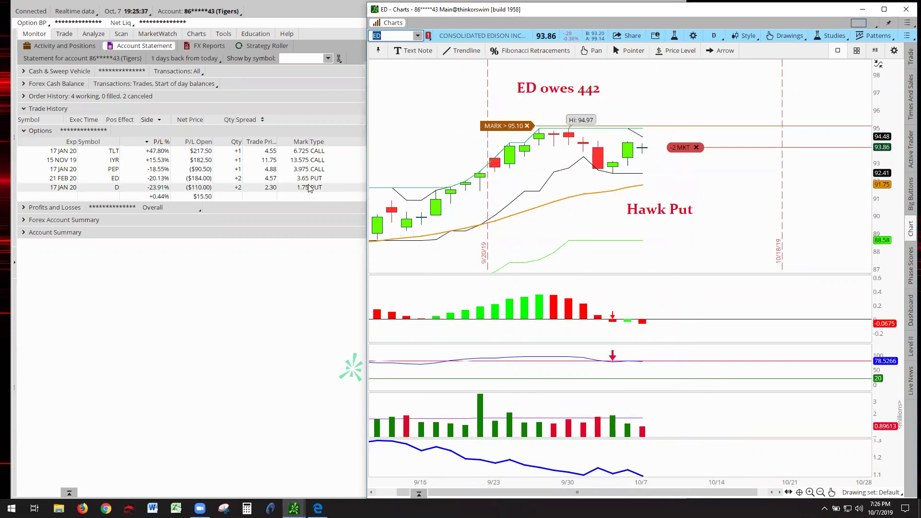
- Load the D position in the chart, autozoom it and shift the price chart down to show the notes above the candles
click(418, 36)
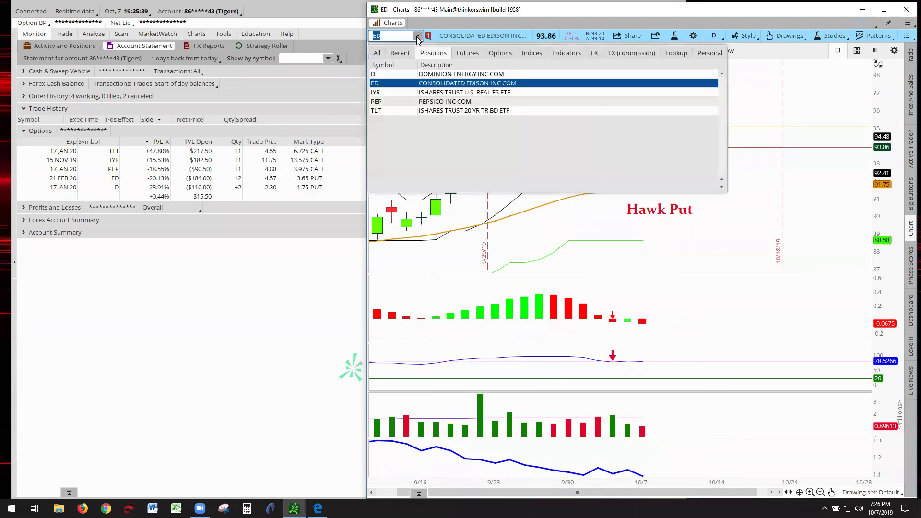
click(431, 73)
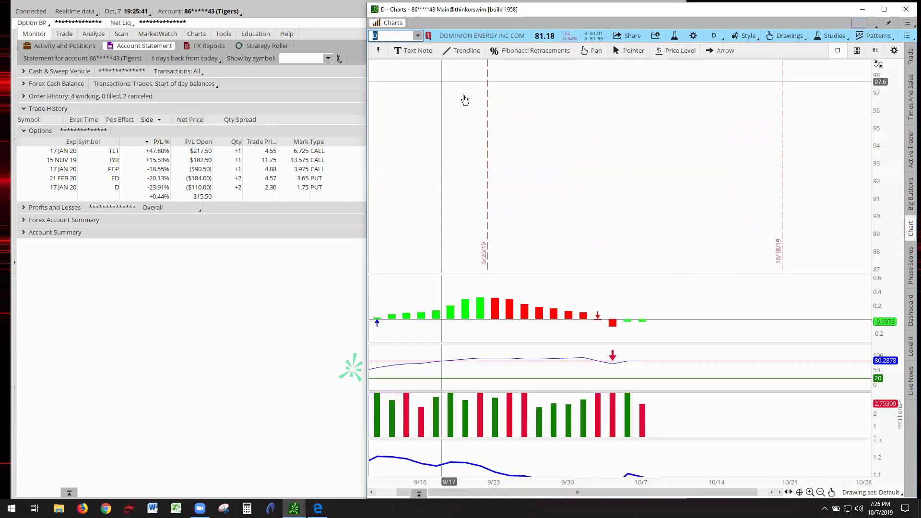
right_click(464, 96)
click(504, 107)
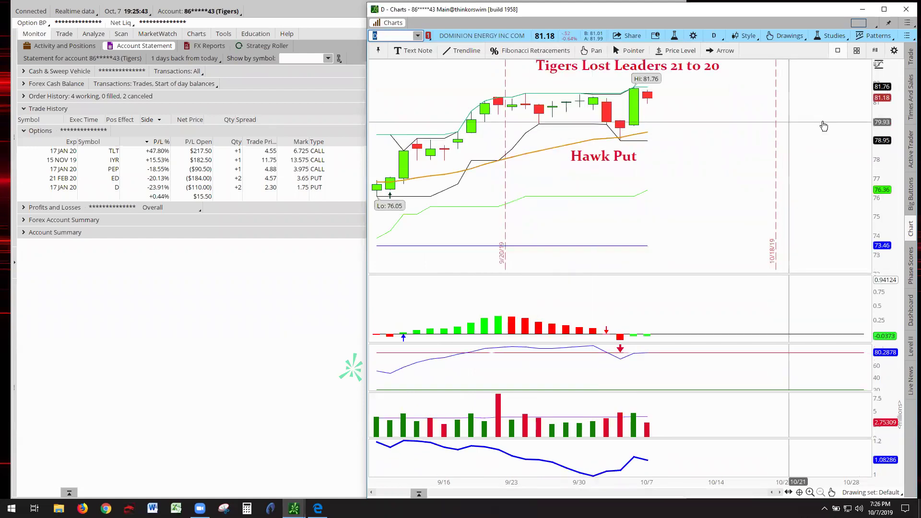
drag(885, 125, 885, 120)
drag(805, 125, 804, 185)
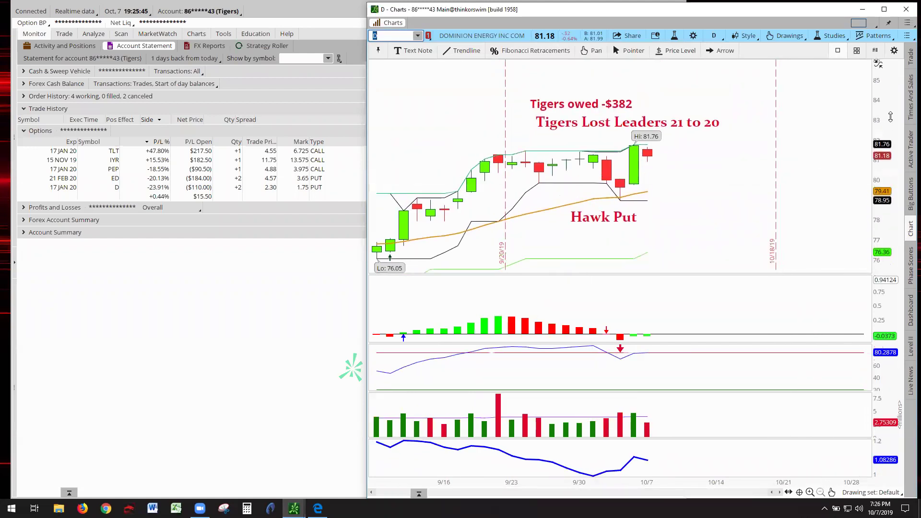
- Compress the D chart's price scale and move the "Tigers owed -$382" note higher above the "Tigers Lost Leaders 21 to 20" note
drag(890, 126, 887, 158)
drag(754, 210, 745, 229)
click(629, 50)
drag(596, 138, 599, 121)
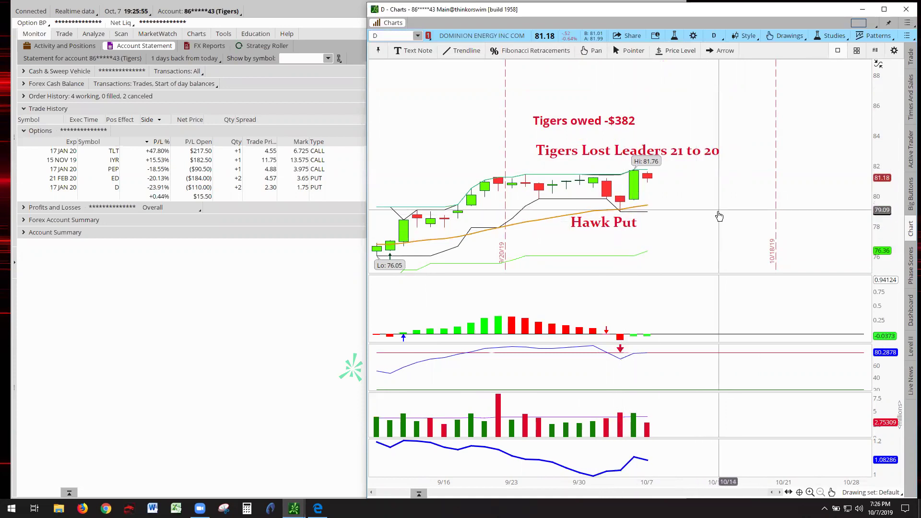
- Rescale the D chart's histogram, oscillator and bottom line panes, and move the "Tigers Lost Leaders 21 to 20" note clear of the high label
drag(780, 335, 779, 303)
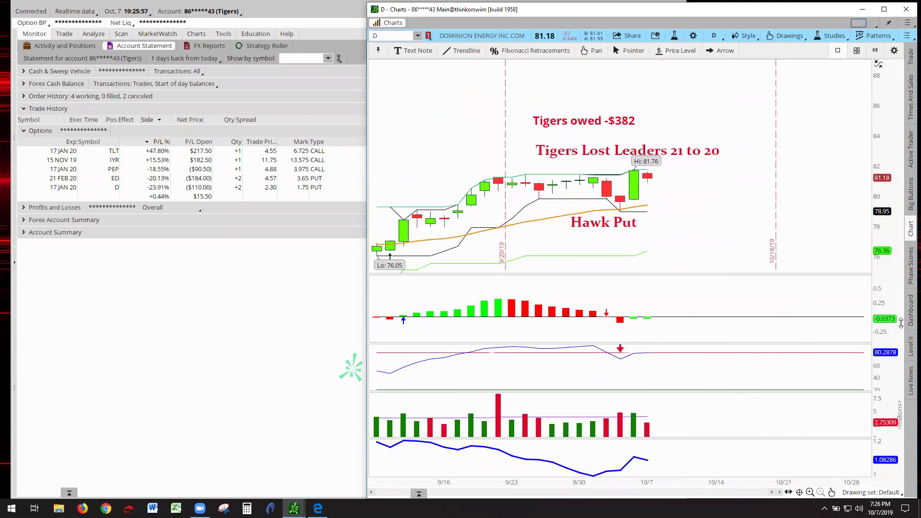
drag(889, 313, 889, 310)
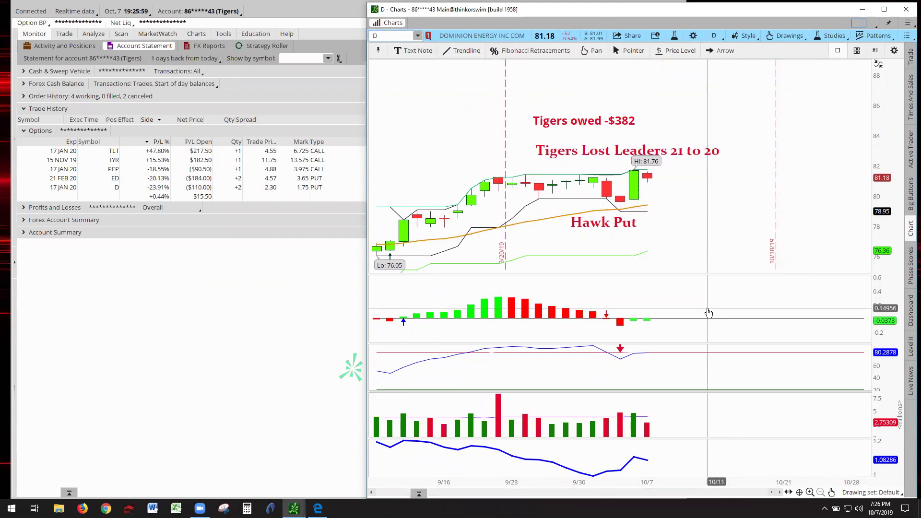
drag(754, 315, 755, 309)
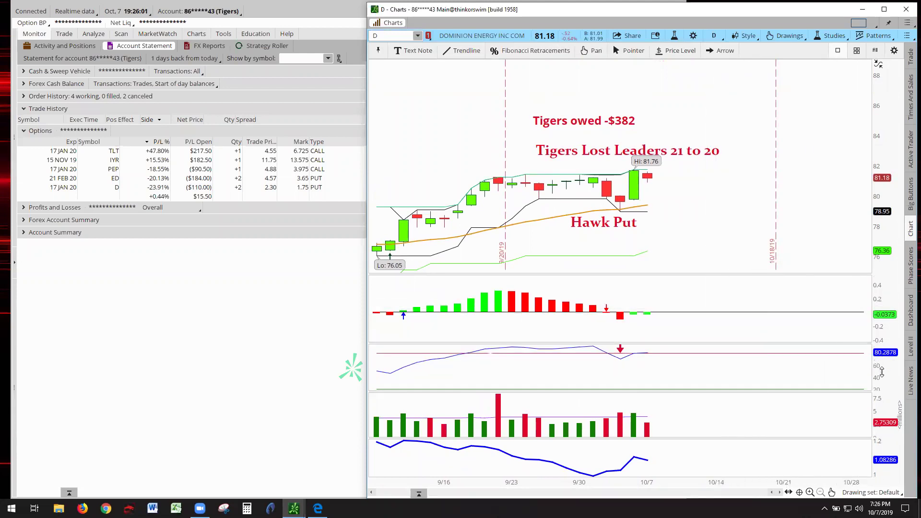
drag(880, 360, 880, 378)
drag(892, 464, 885, 470)
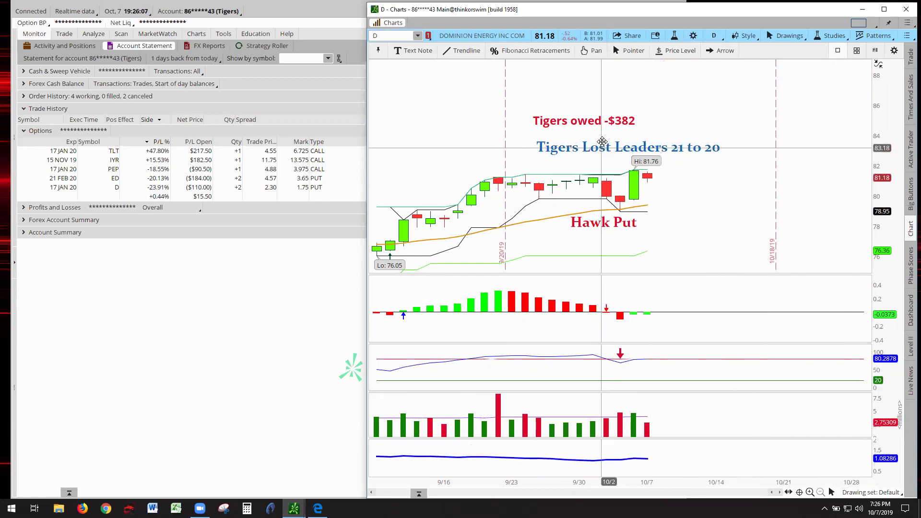
drag(600, 151, 610, 140)
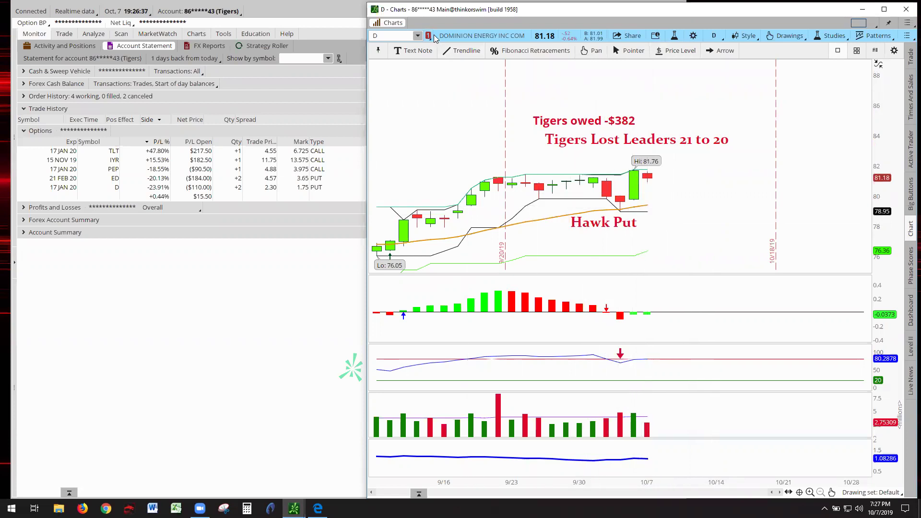
- Switch the account statement from the Tigers account to the Alpha account and return to the chart window
click(241, 11)
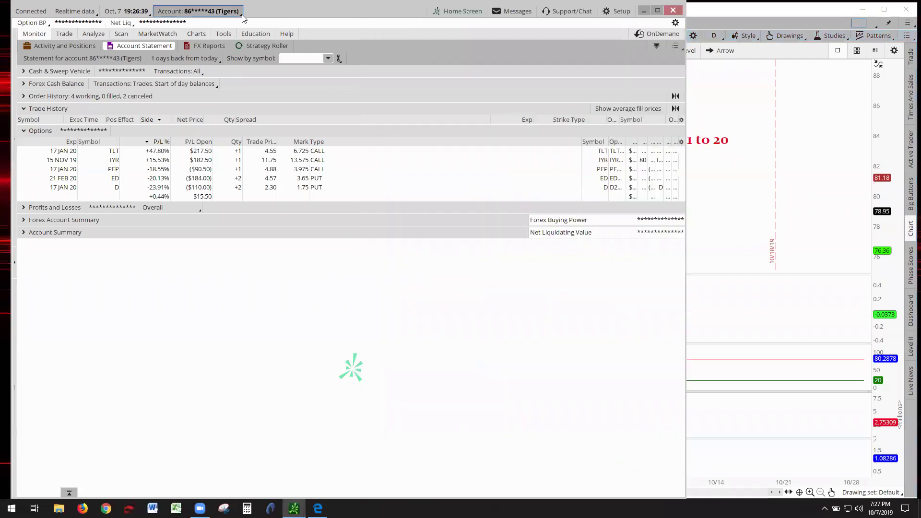
click(236, 14)
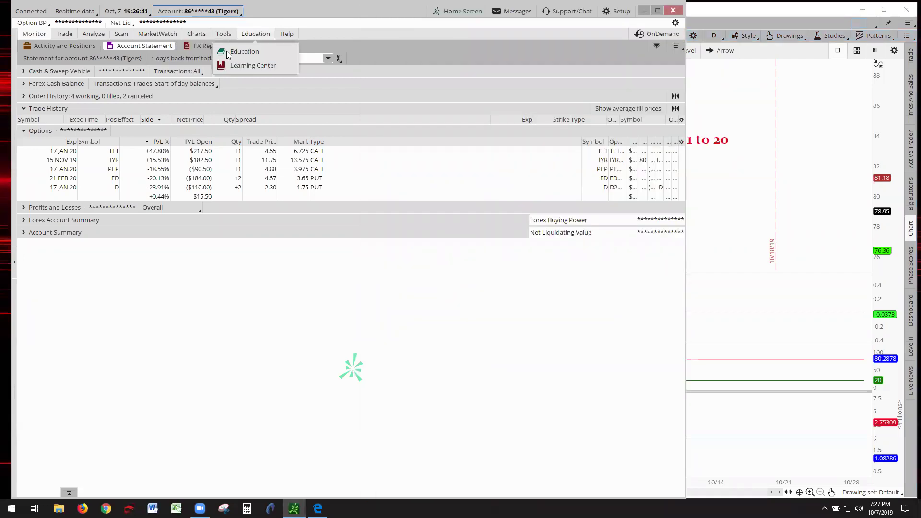
click(235, 15)
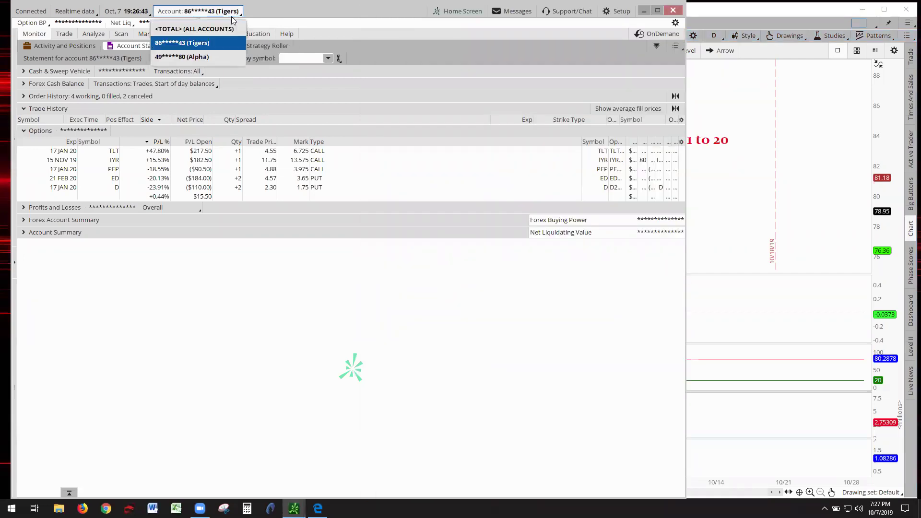
click(199, 59)
click(752, 113)
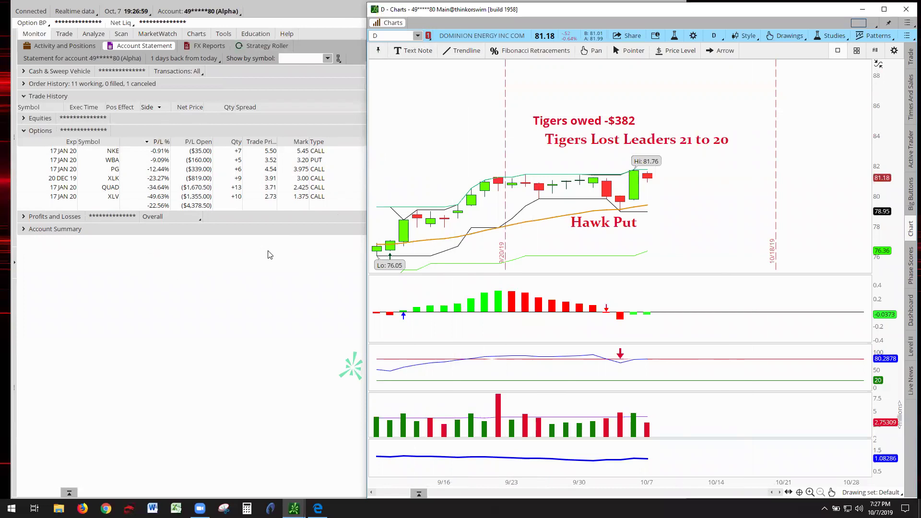
- Load the NKE position in the chart, autozoom it, and rescale the price and bottom line panes so the notes above the candles show
click(418, 36)
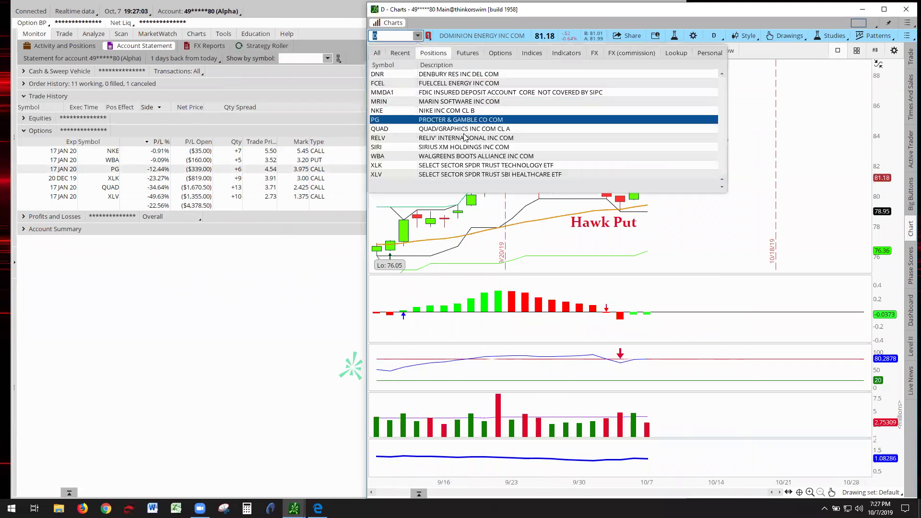
click(480, 110)
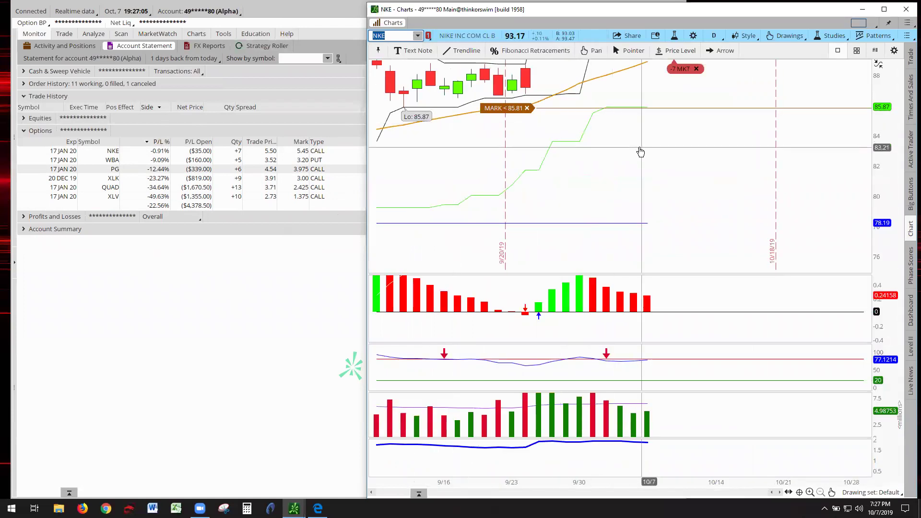
right_click(648, 153)
click(667, 161)
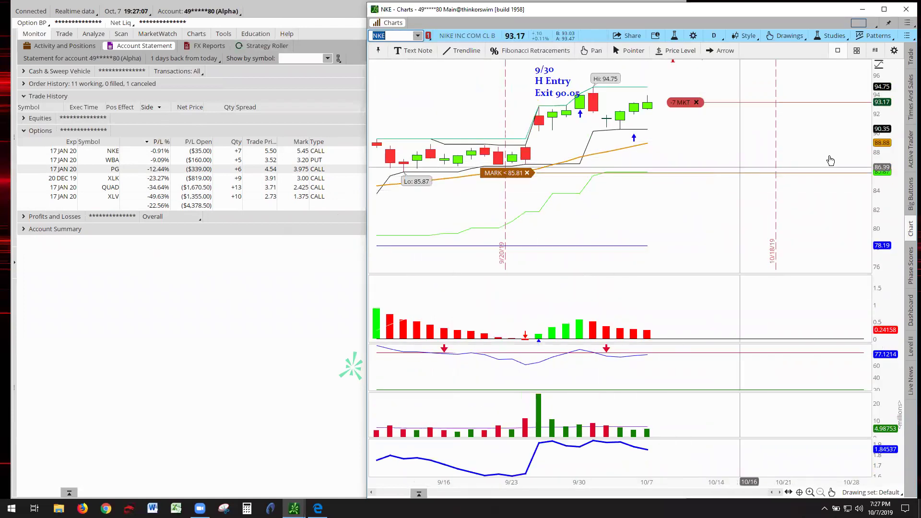
drag(892, 143, 892, 130)
drag(742, 164, 754, 189)
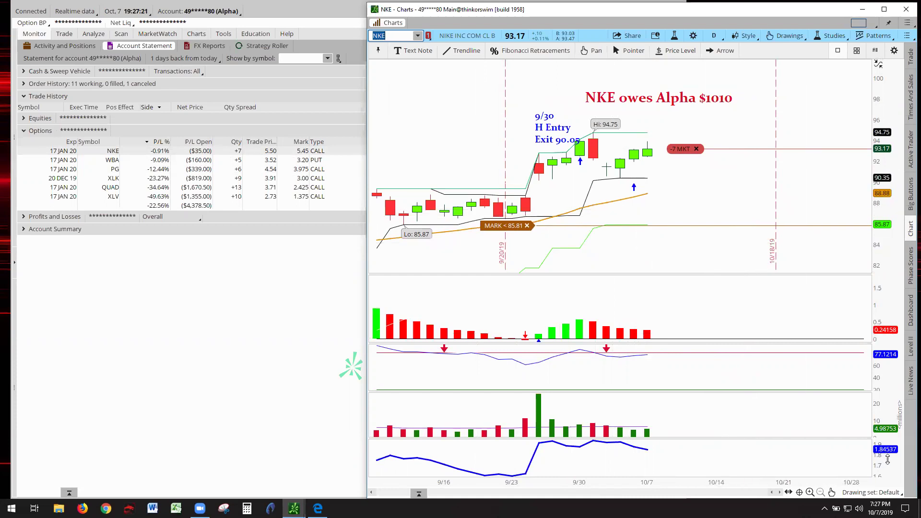
drag(889, 464, 885, 409)
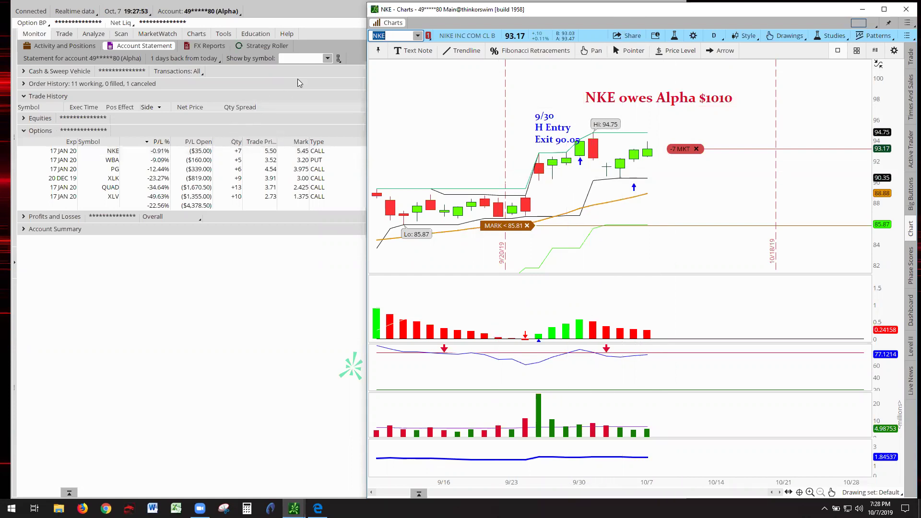
click(238, 12)
click(290, 11)
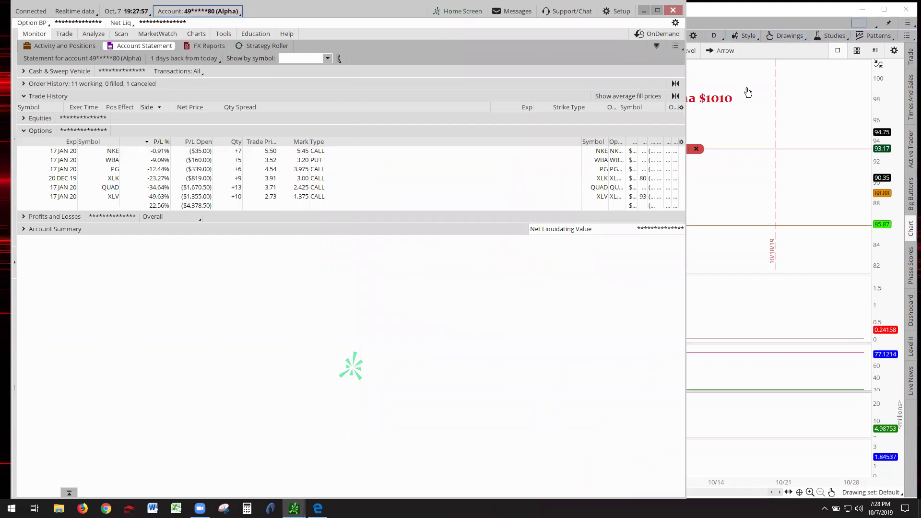
click(782, 111)
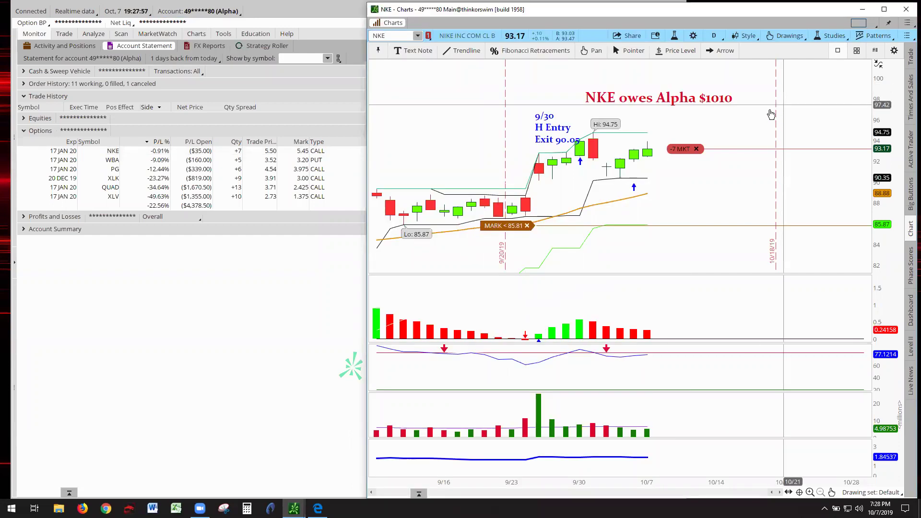
- Load the WBA position in the chart, autozoom it and adjust its price scale
click(419, 37)
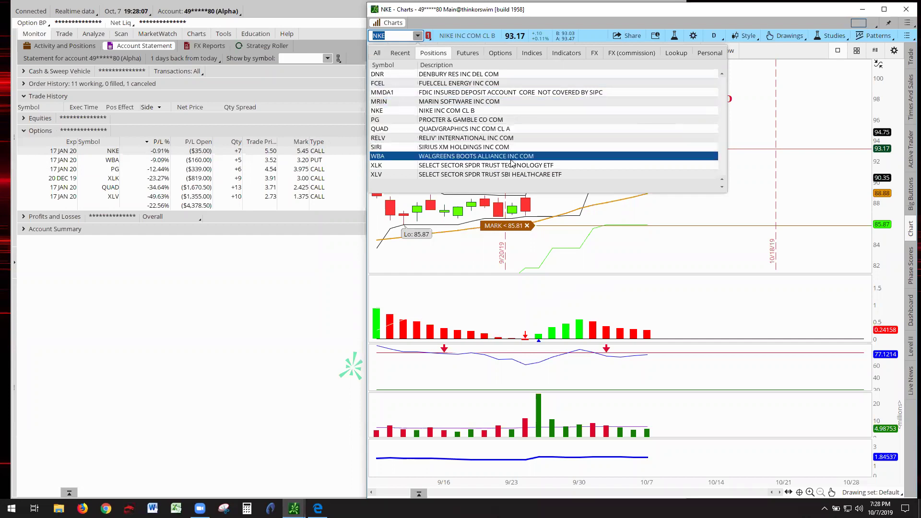
click(496, 156)
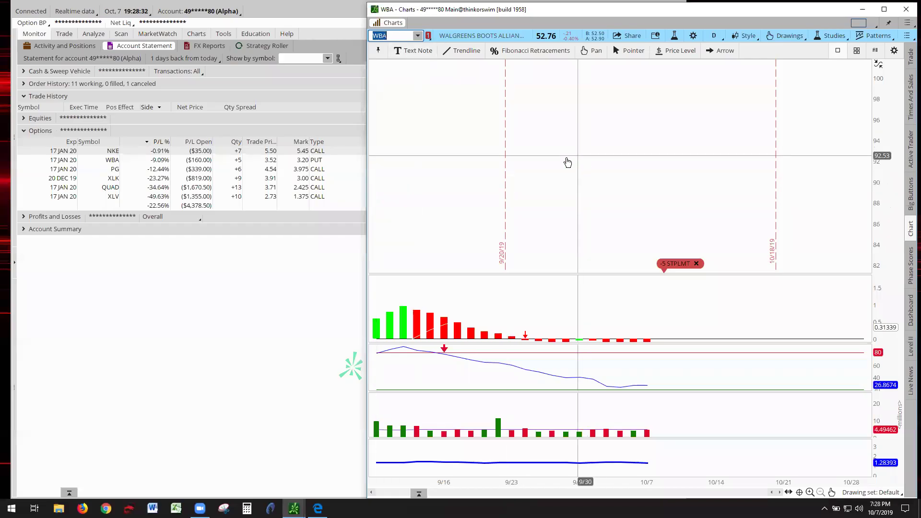
right_click(566, 157)
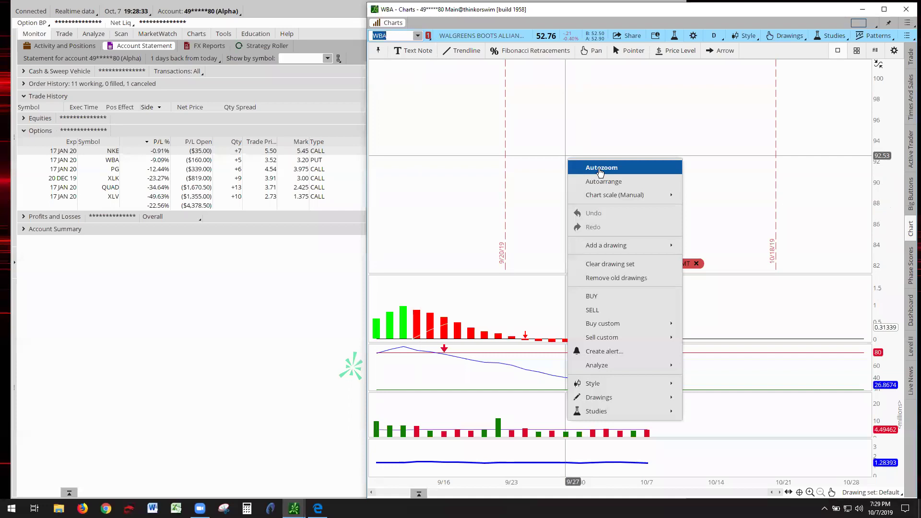
click(599, 167)
drag(887, 169, 887, 155)
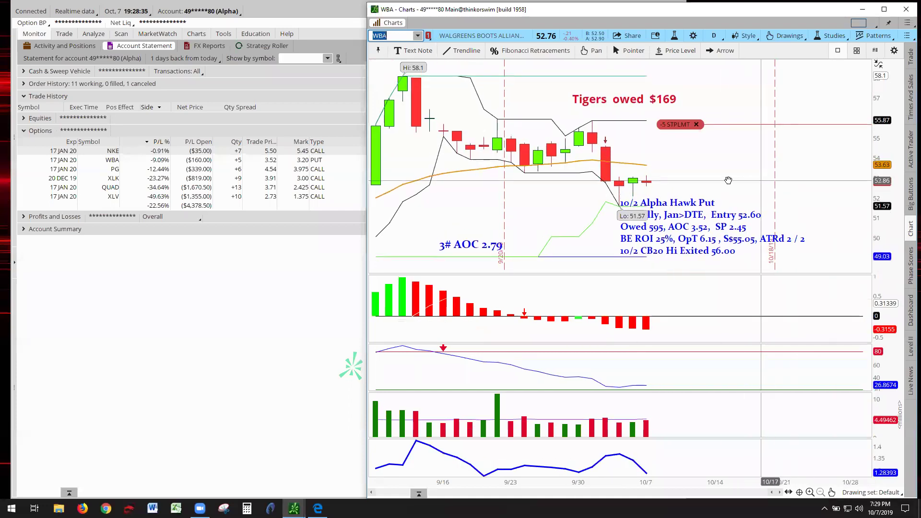
- Move the "10/2 Alpha Hawk Put" note into the empty space after WBA's latest candle and rescale the oscillator pane
drag(723, 181, 655, 177)
drag(620, 221, 703, 202)
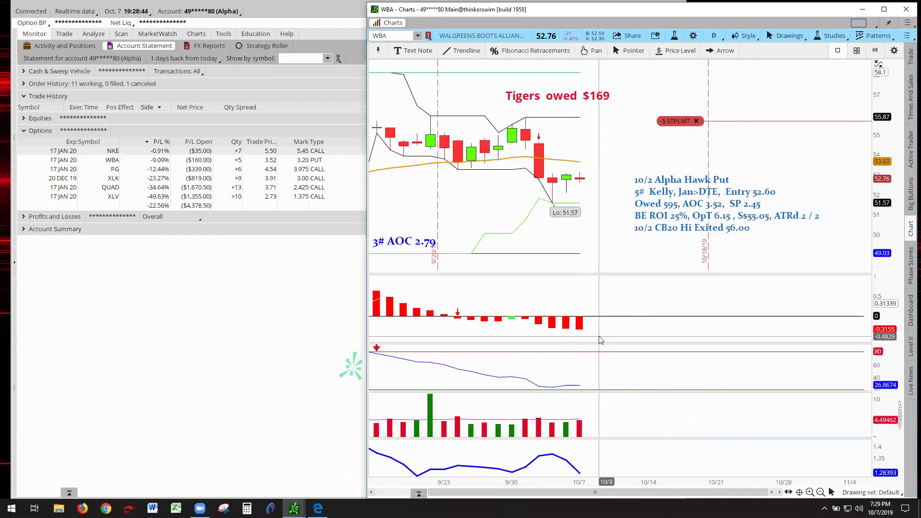
drag(883, 356, 880, 381)
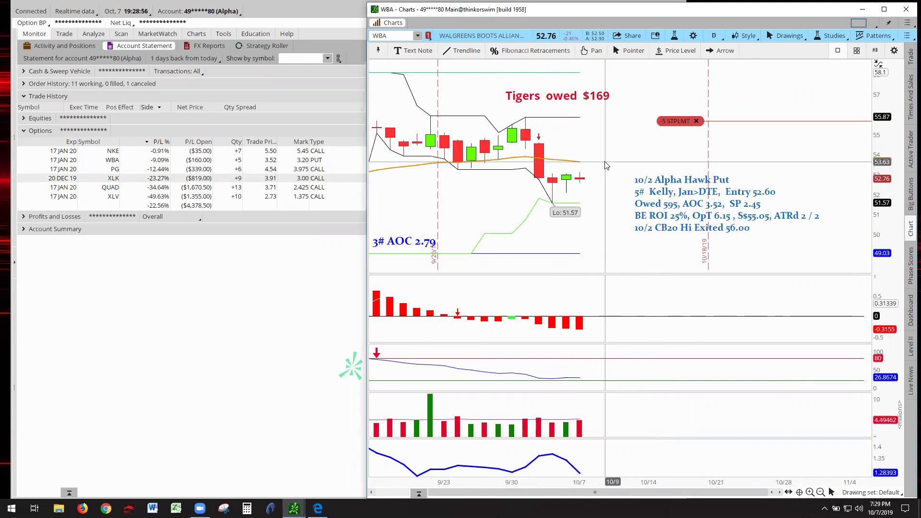
- Move the "WBA owes Alpha 595" note beside the "Tigers owed $169" note, just above the stop order line
drag(626, 150, 682, 190)
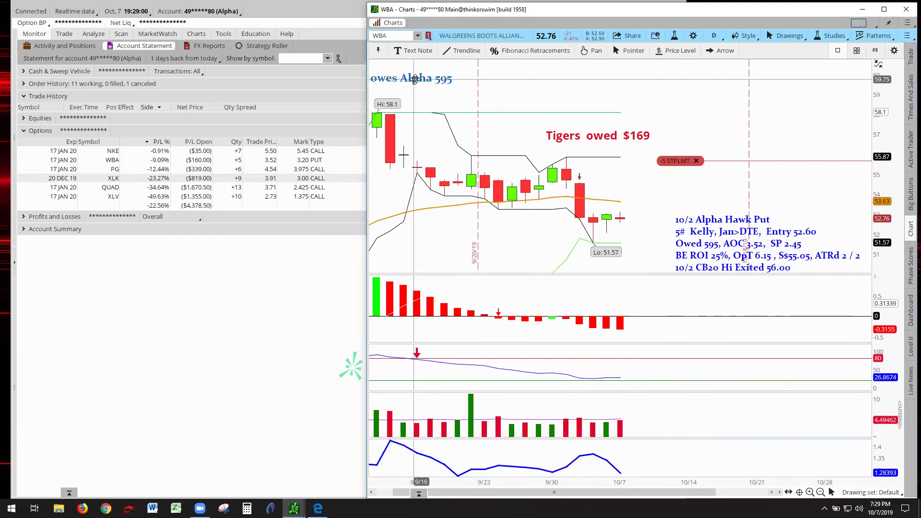
drag(415, 79, 788, 134)
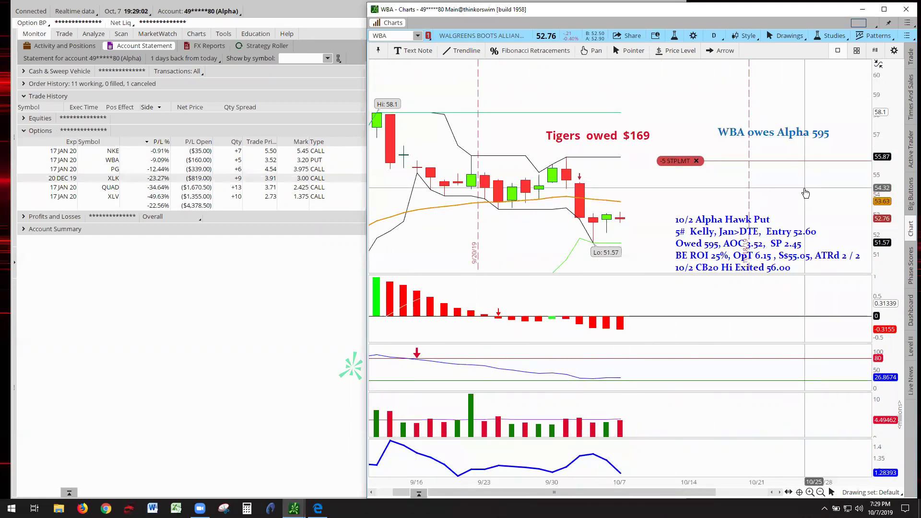
drag(805, 196, 769, 147)
drag(716, 106, 662, 111)
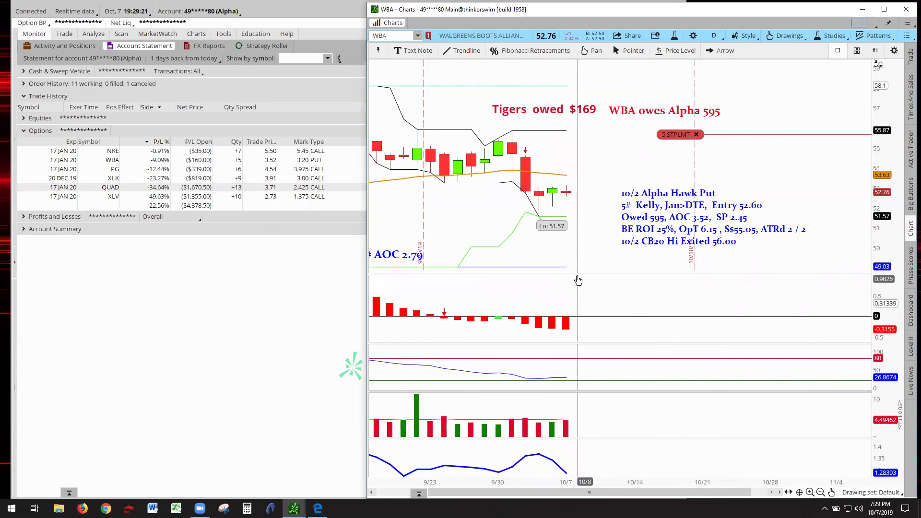
- Load the PG position in the chart, autozoom it and shift the price chart down to show the notes above the candles
click(418, 36)
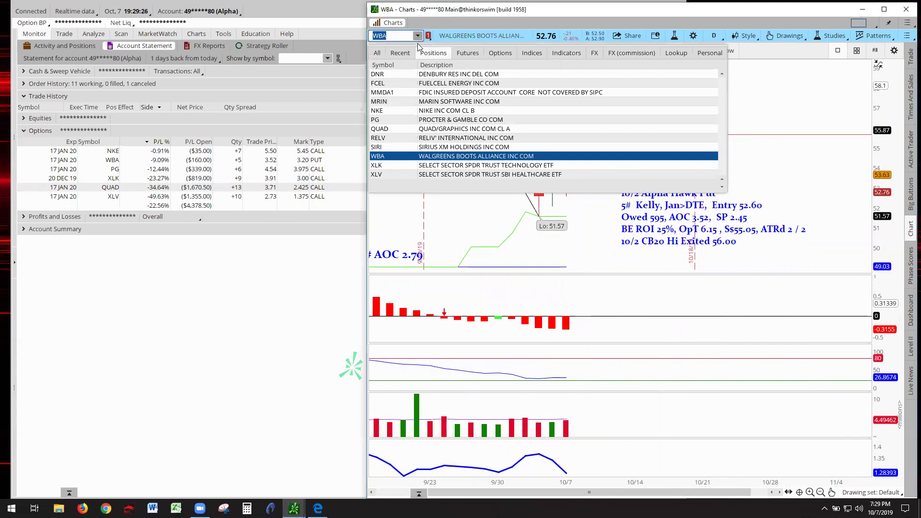
click(444, 122)
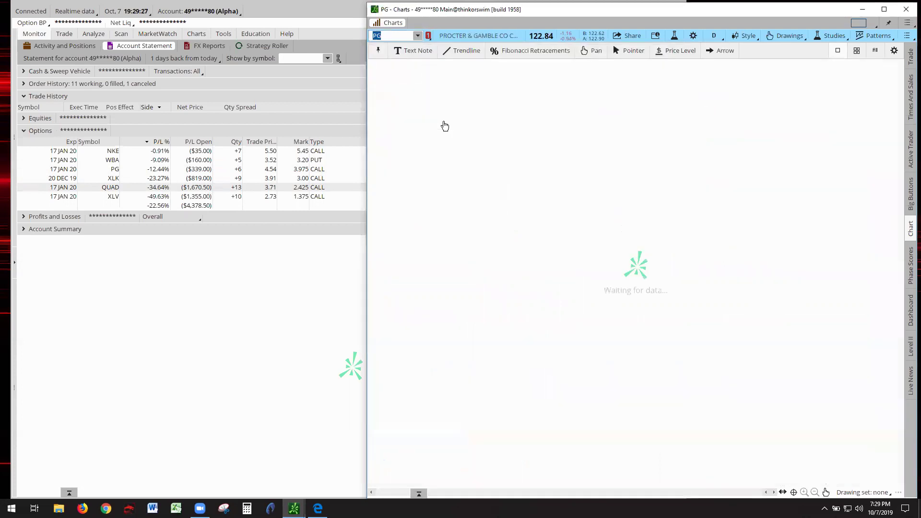
right_click(492, 132)
click(526, 144)
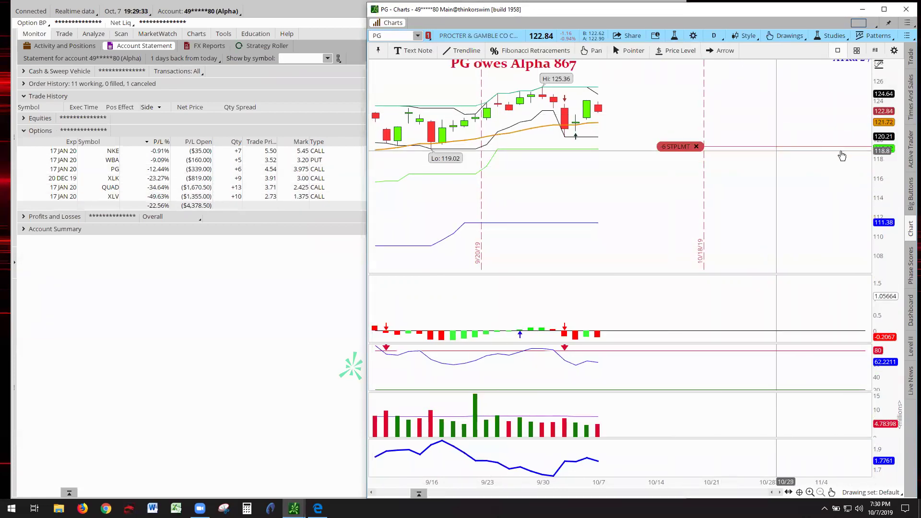
drag(744, 117, 739, 212)
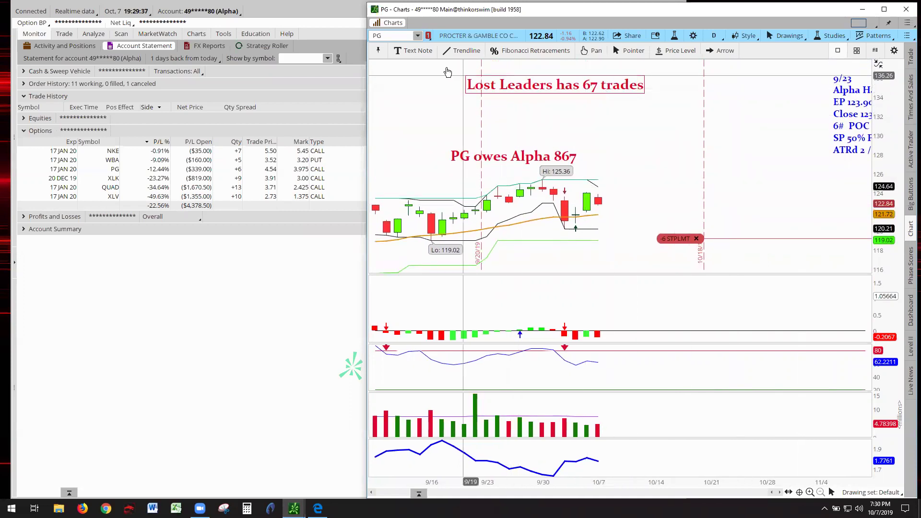
- Bring the WBA position back into the chart and autozoom it
click(418, 36)
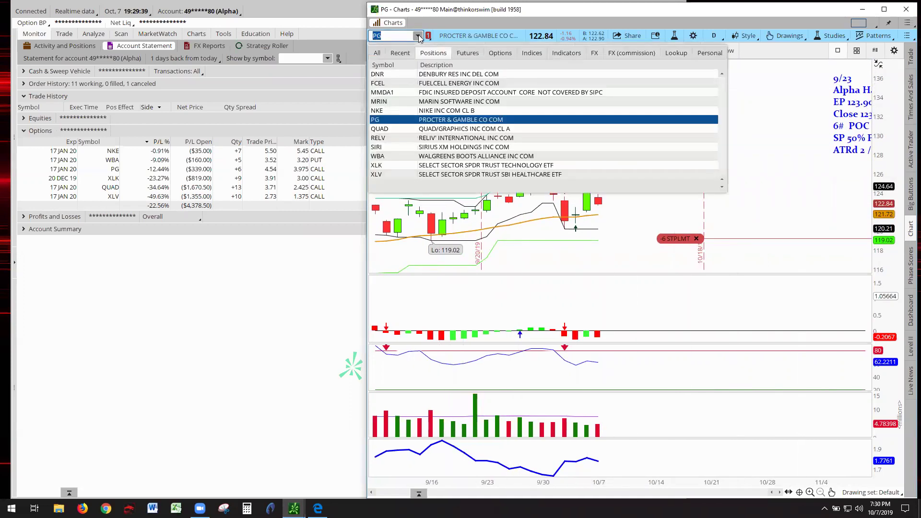
click(450, 157)
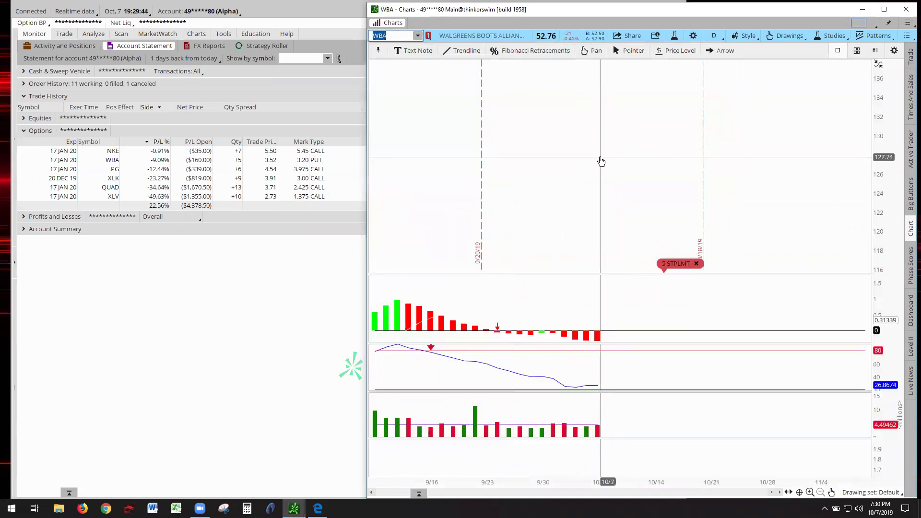
right_click(604, 161)
click(636, 171)
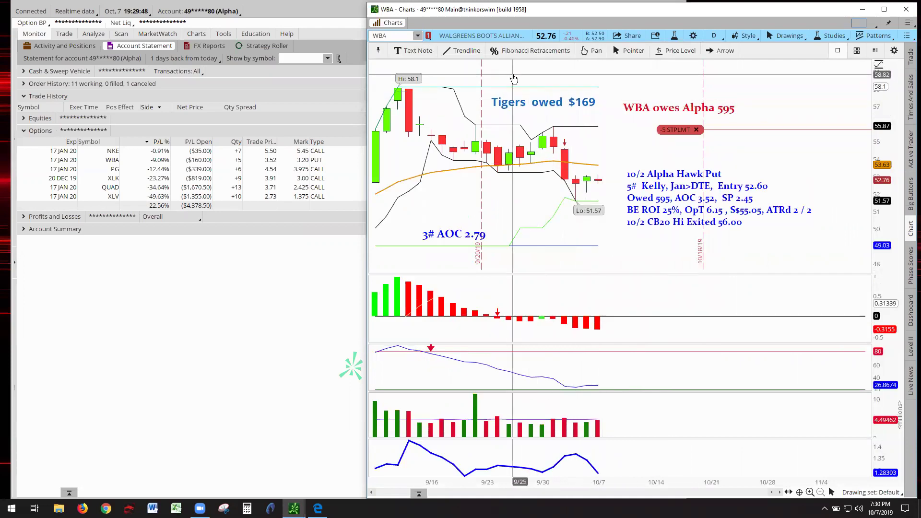
- Reload the NKE position, compress its price scale and shift the chart down to show the "NKE owes Alpha $1010" note
click(417, 36)
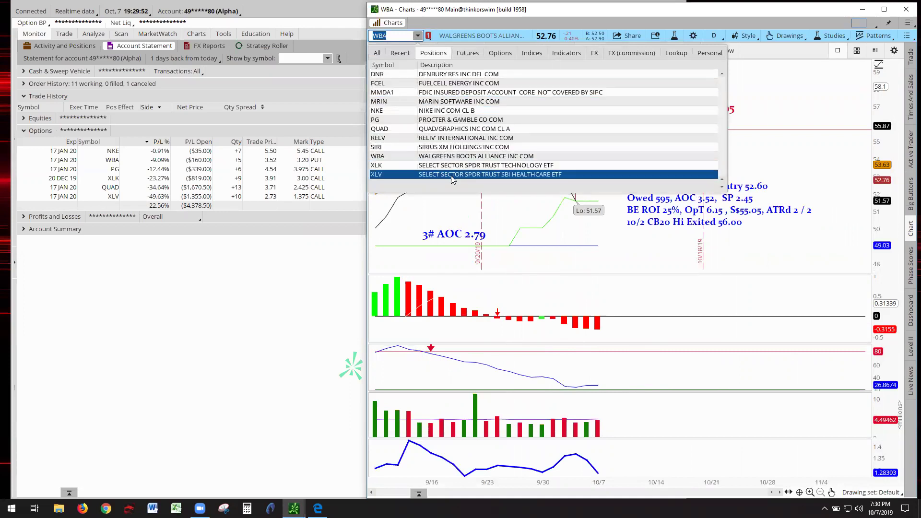
click(448, 110)
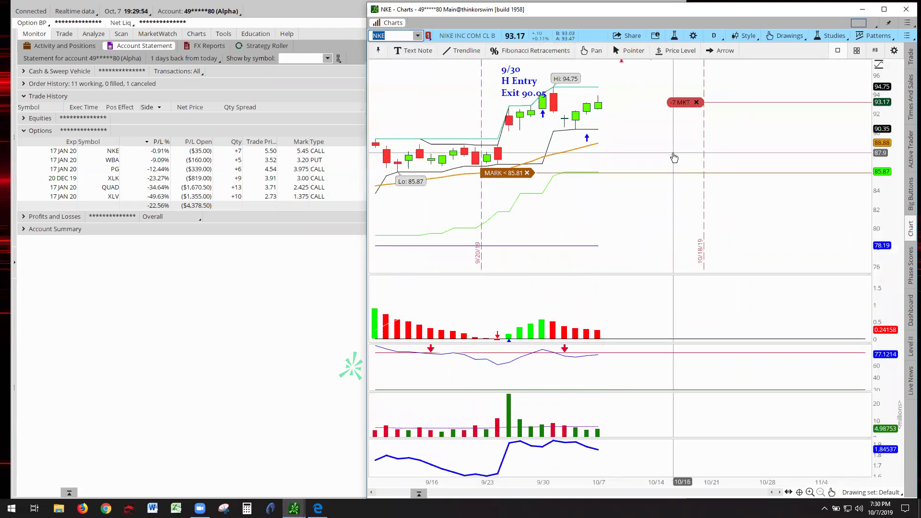
drag(885, 177, 884, 175)
drag(815, 151, 751, 130)
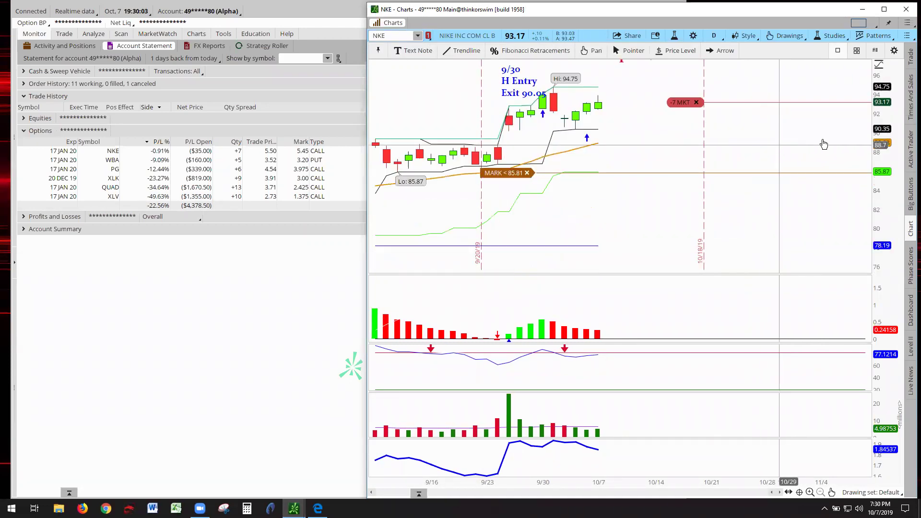
drag(889, 136, 889, 168)
drag(771, 93, 766, 147)
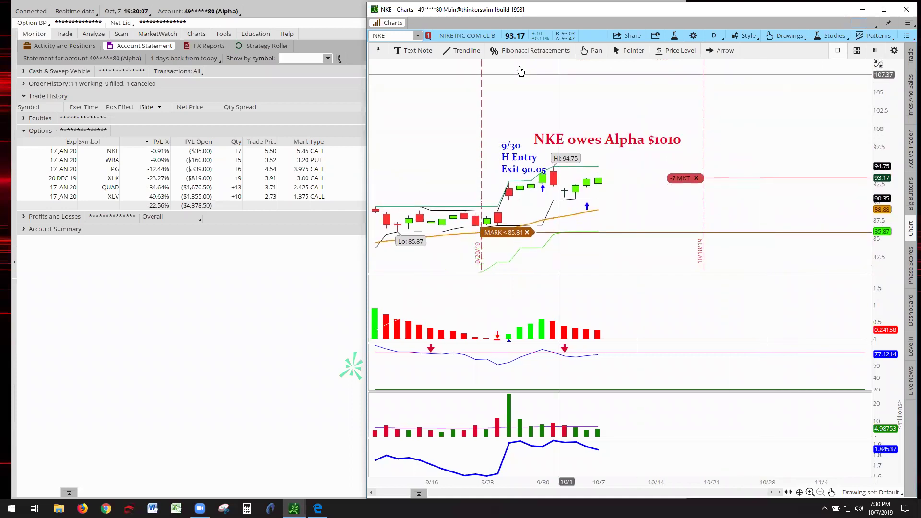
- Reload the PG position, autozoom it and shift the price chart down to show the "Lost Leaders has 67 trades" note
click(419, 37)
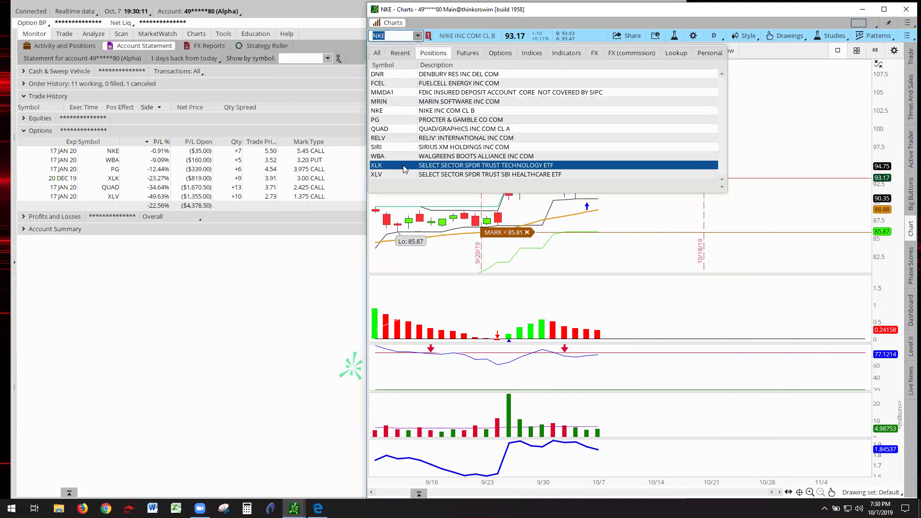
click(436, 123)
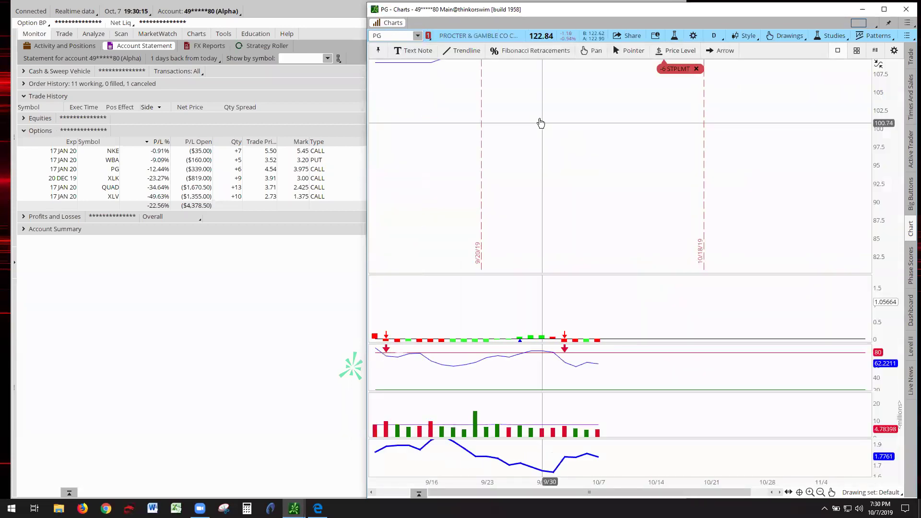
right_click(545, 128)
click(575, 141)
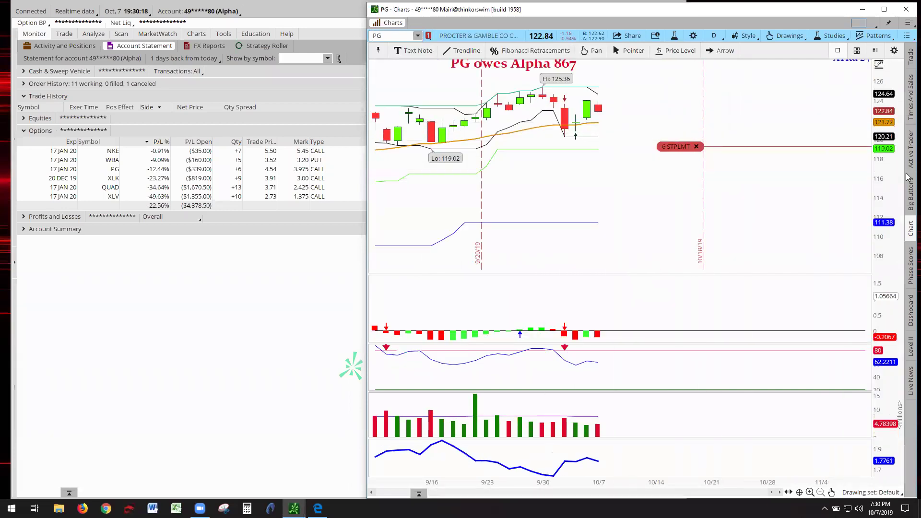
drag(900, 178, 900, 170)
drag(790, 116, 796, 200)
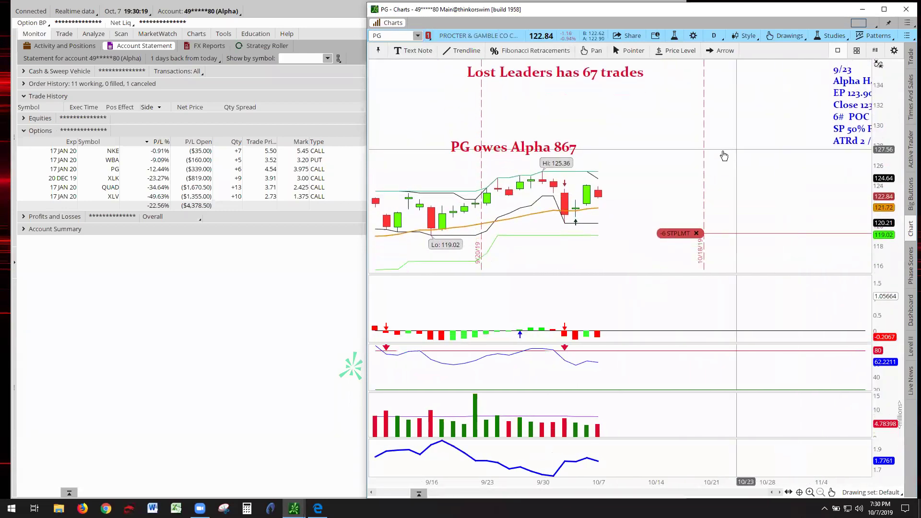
- Move the "Lost Leaders has 67 trades" note down on the PG chart, closer to the "PG owes Alpha 867" note
click(548, 72)
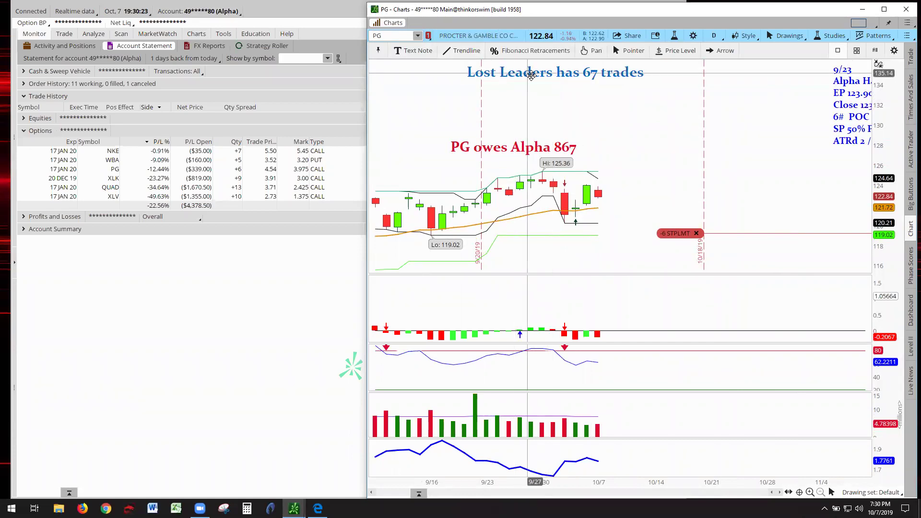
drag(532, 72, 535, 105)
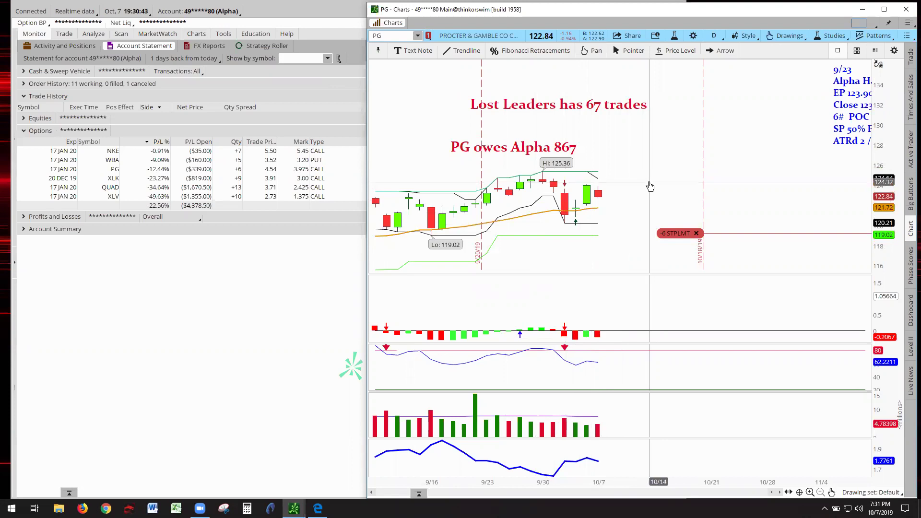
- Load the XLK position in the chart, autozoom it and compress its price scale to show the "Alpha owed -$1782" note
click(418, 36)
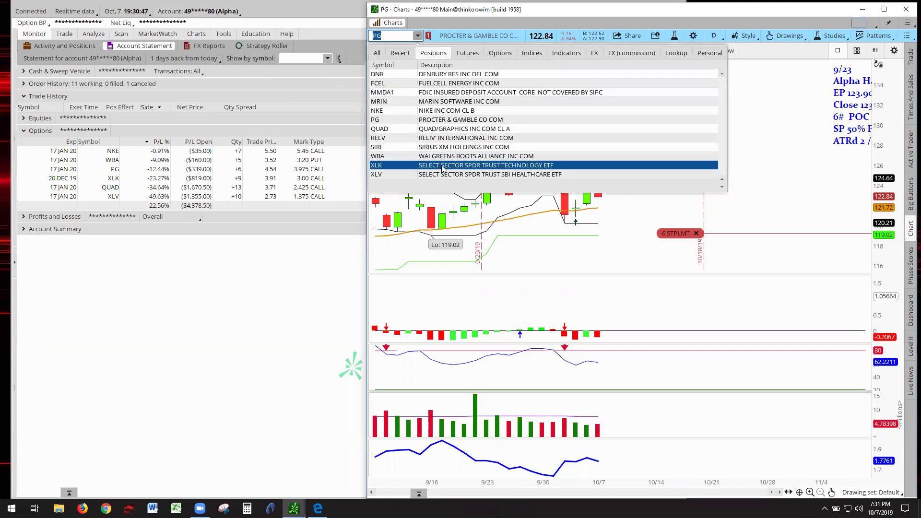
click(460, 165)
right_click(462, 164)
click(480, 174)
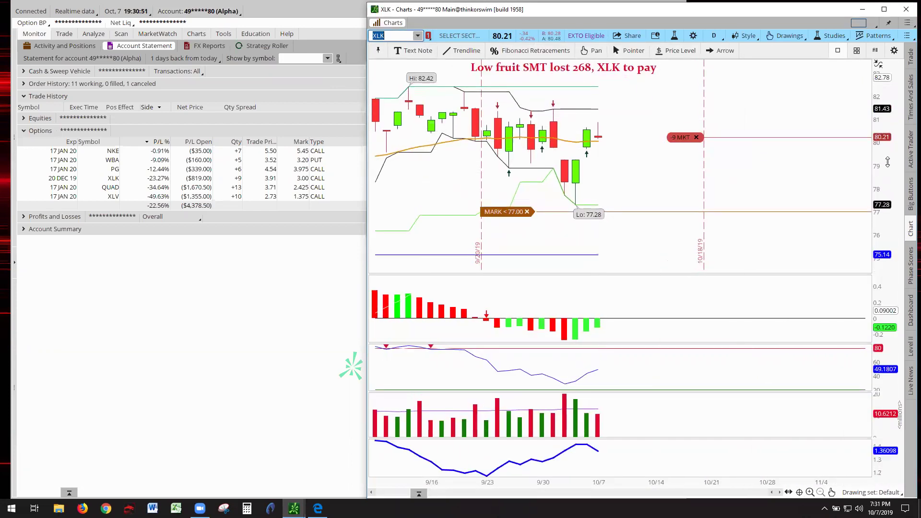
drag(802, 144, 792, 170)
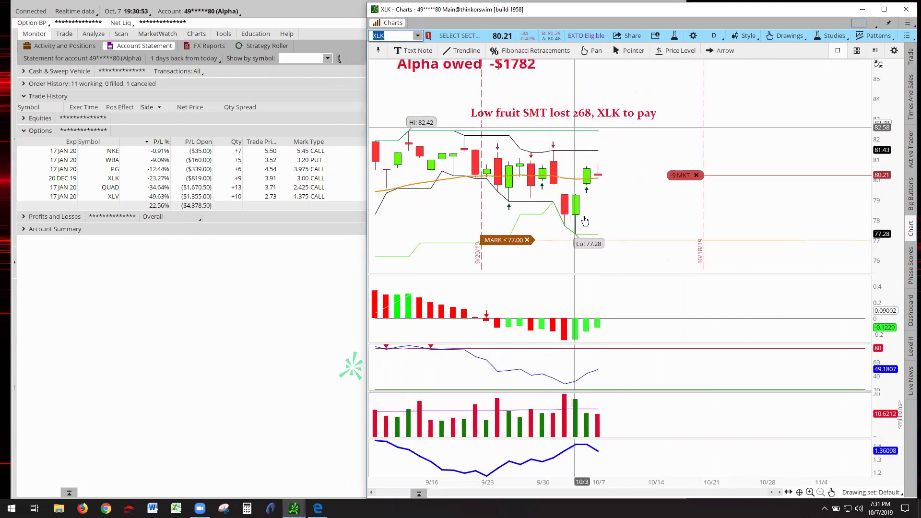
- Compress the vertical scales of the XLK histogram, volume and 80/20 oscillator studies so their full ranges show
drag(884, 289, 880, 308)
drag(707, 306, 707, 296)
drag(761, 323, 717, 329)
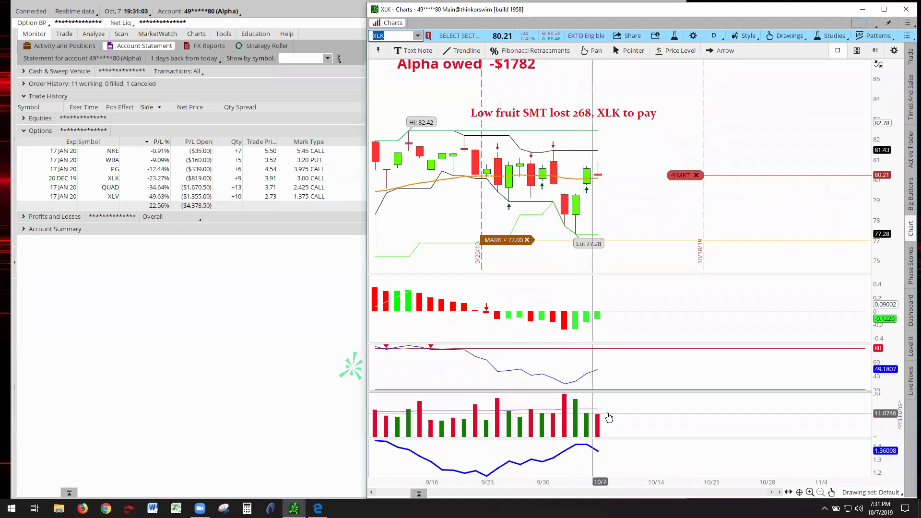
drag(881, 413, 885, 426)
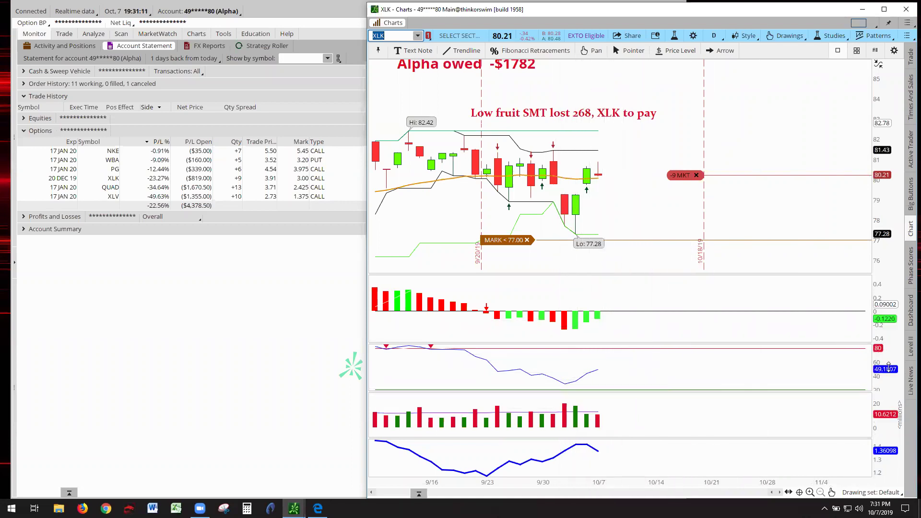
drag(888, 367, 890, 383)
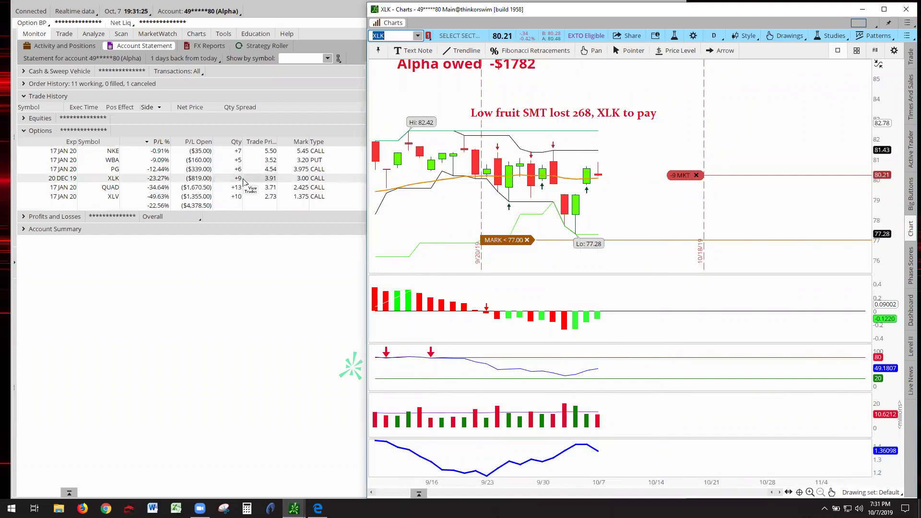
- In Calculator, add 268 to XLK's 819 loss, divide by 900, highlight the result to two decimals, and return to the XLK chart
click(247, 508)
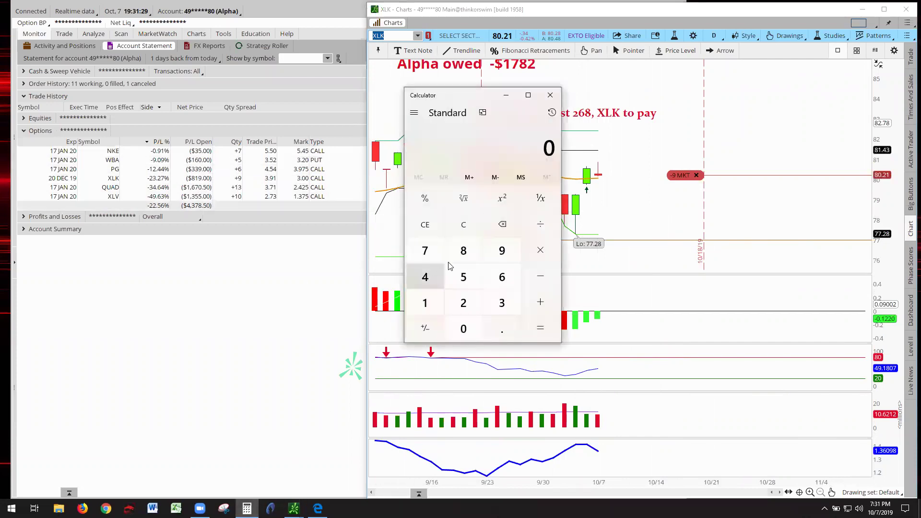
click(464, 251)
click(425, 303)
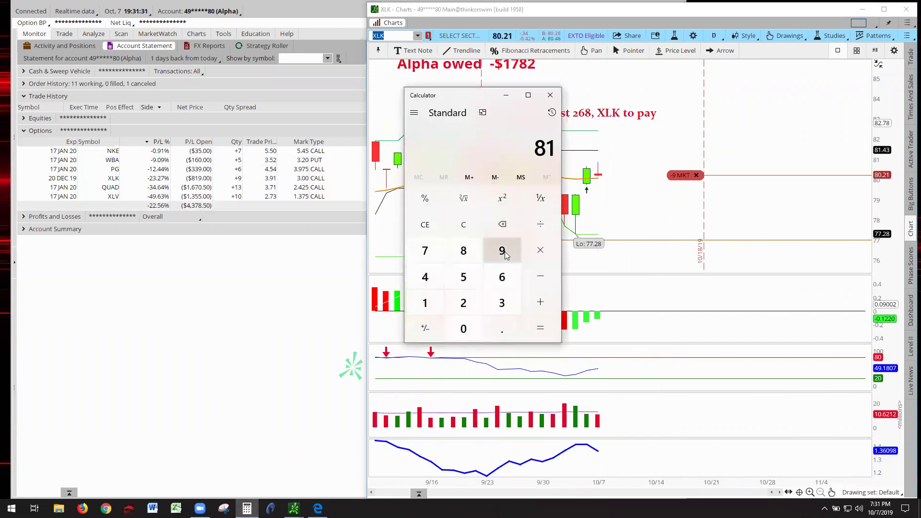
click(503, 253)
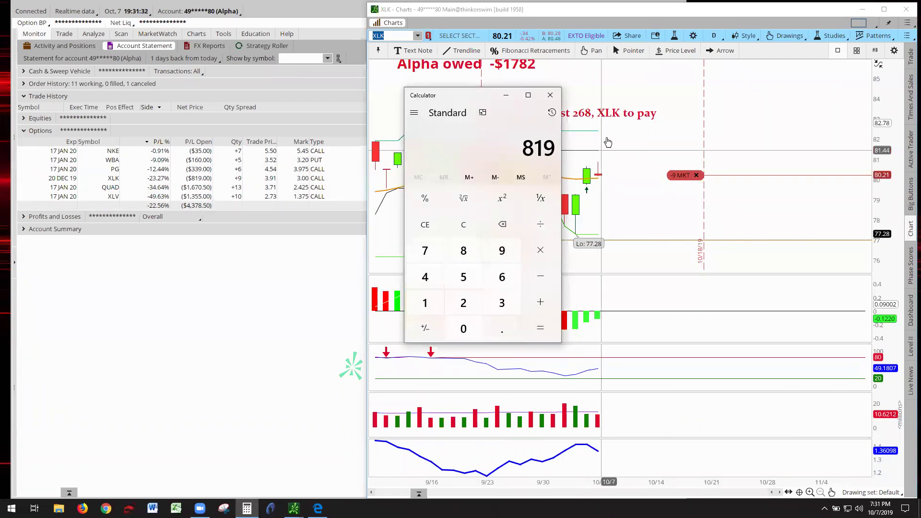
click(464, 302)
click(498, 281)
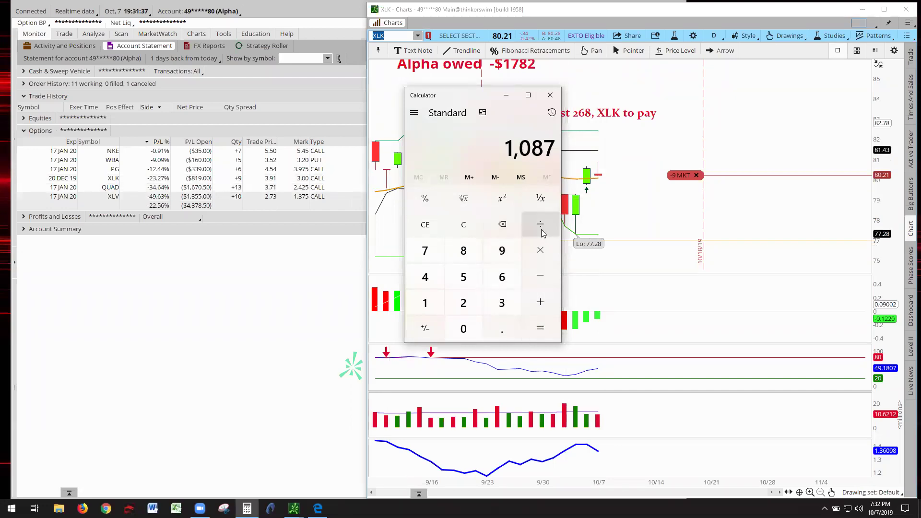
click(506, 259)
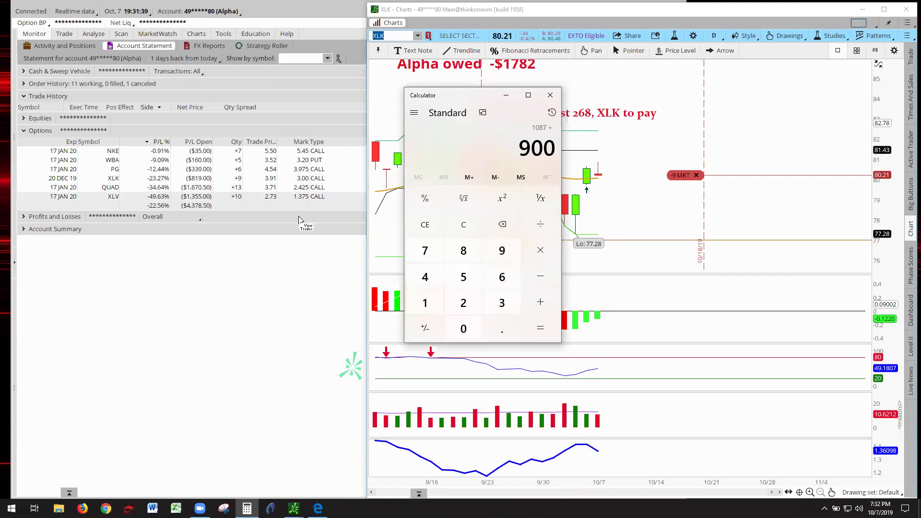
click(546, 331)
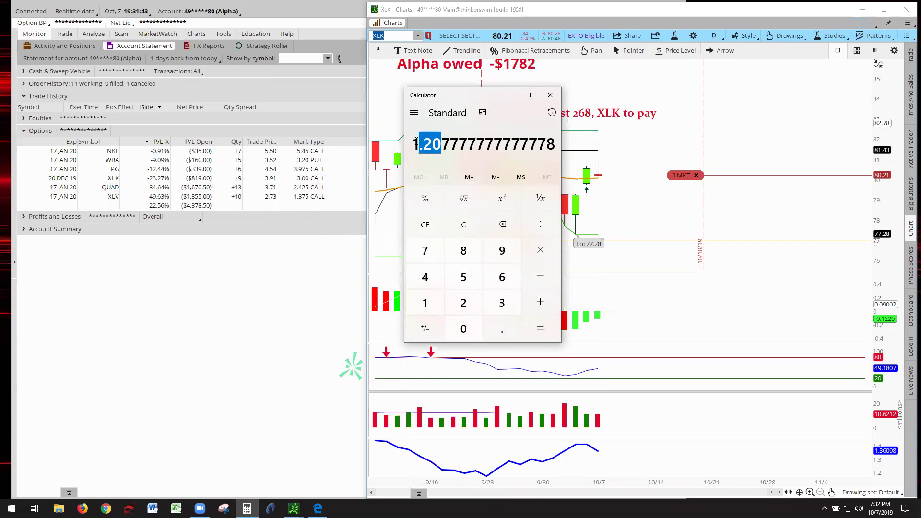
click(624, 159)
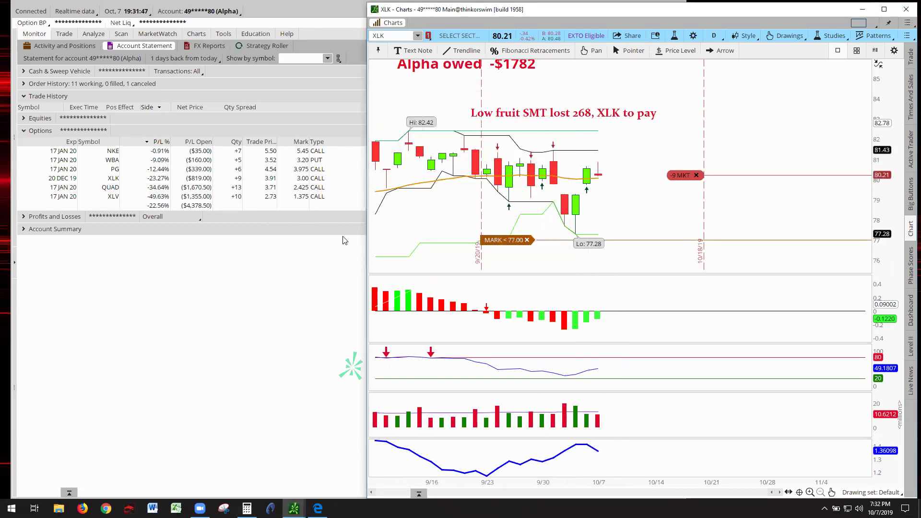
- Load the QUAD position, autozoom it and pan the price chart down to show the "QUAD owes 418" note fully
click(418, 37)
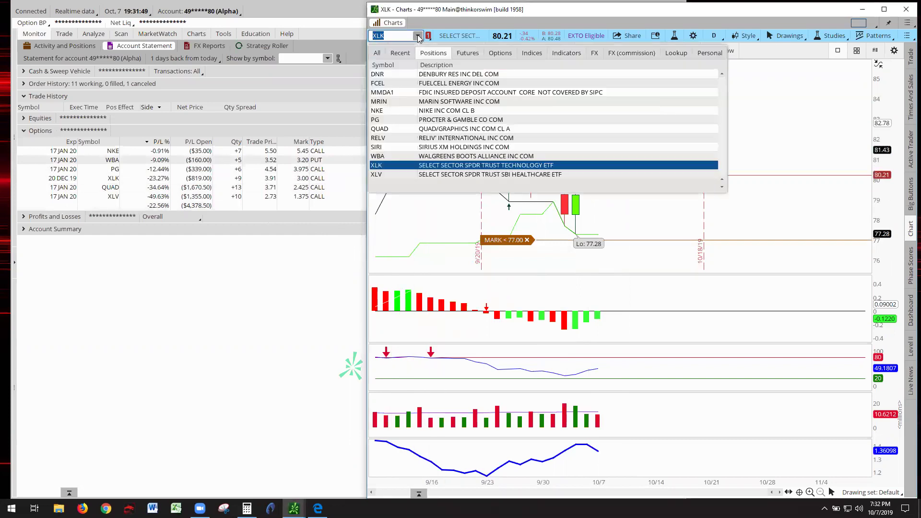
click(435, 129)
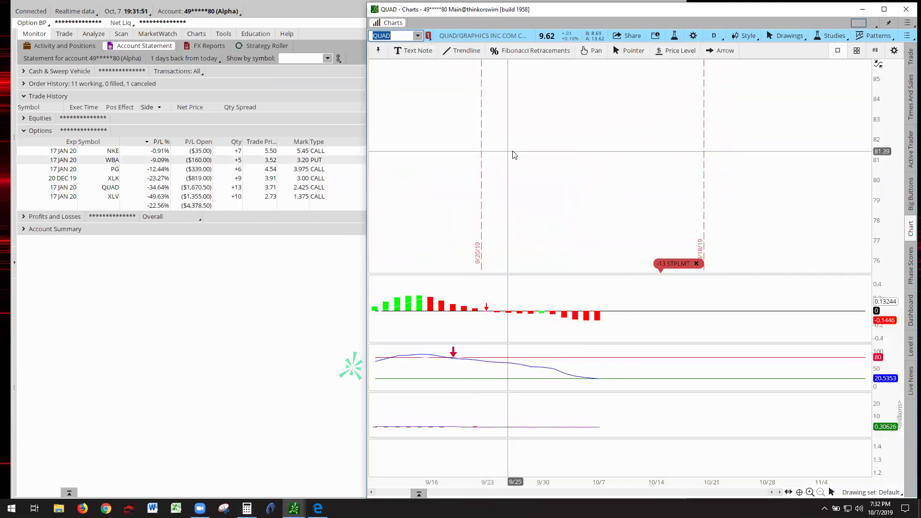
right_click(513, 153)
click(540, 167)
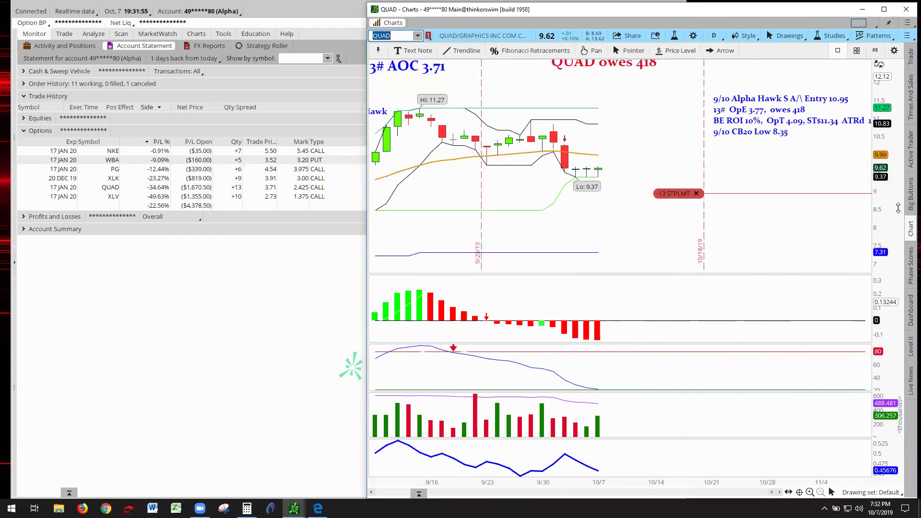
click(592, 50)
drag(635, 112, 643, 158)
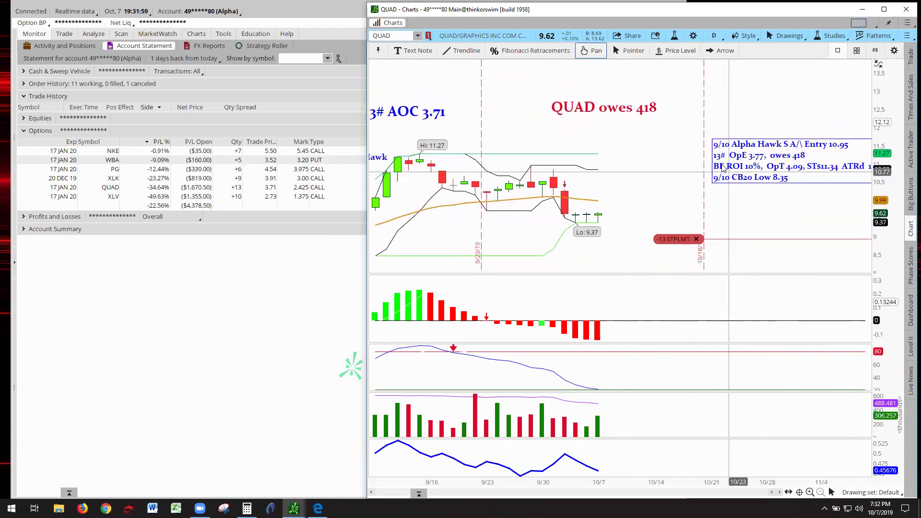
- Move the 9/10 Alpha Hawk note slightly earlier on the QUAD chart and compress the scales of the histogram and the lowest study
drag(722, 162, 703, 162)
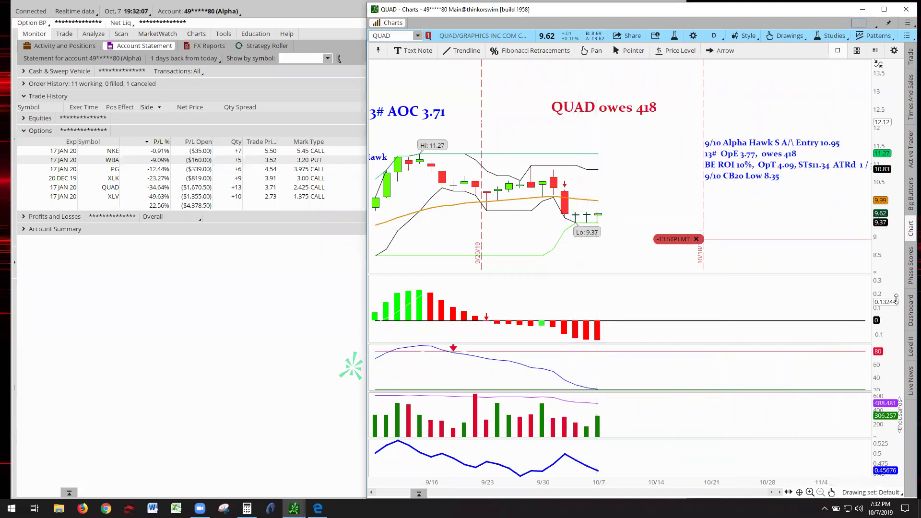
drag(890, 323, 890, 314)
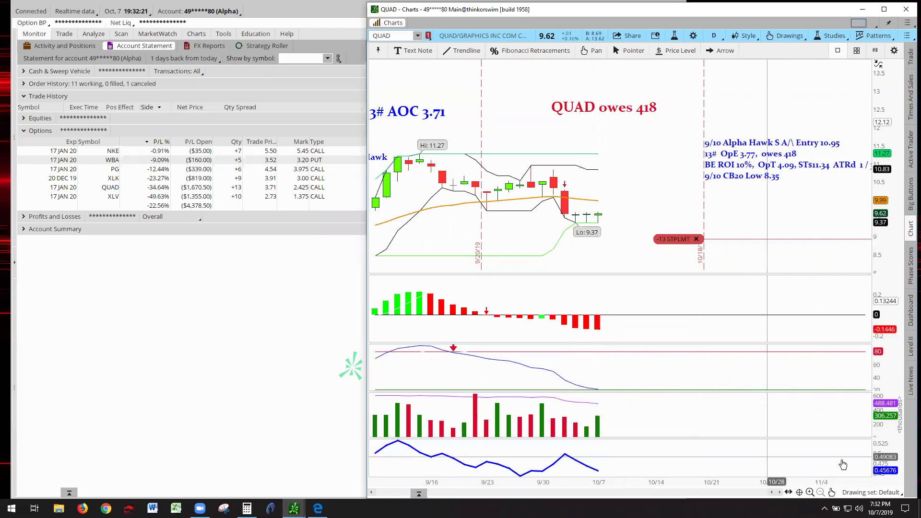
drag(893, 449, 887, 465)
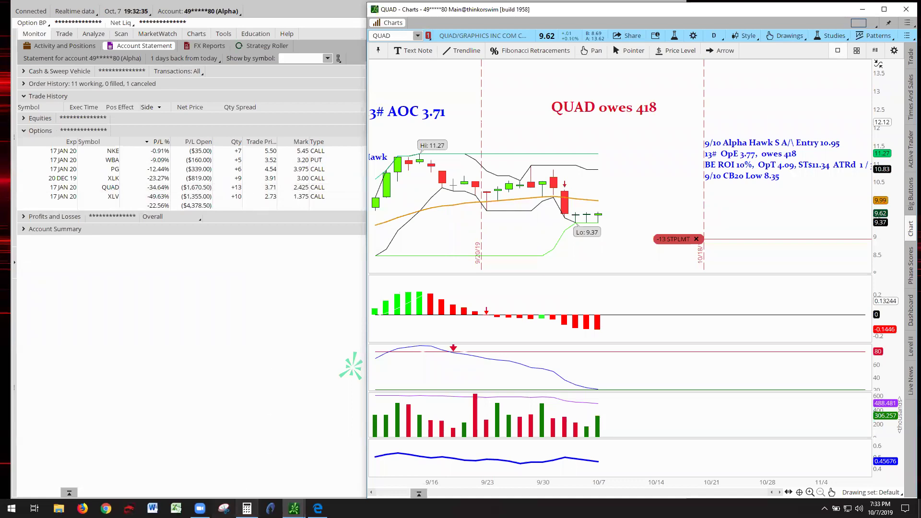
- In Calculator, add the owed 418 to QUAD's loss entered as 1670, and divide the sum by 1300
click(246, 508)
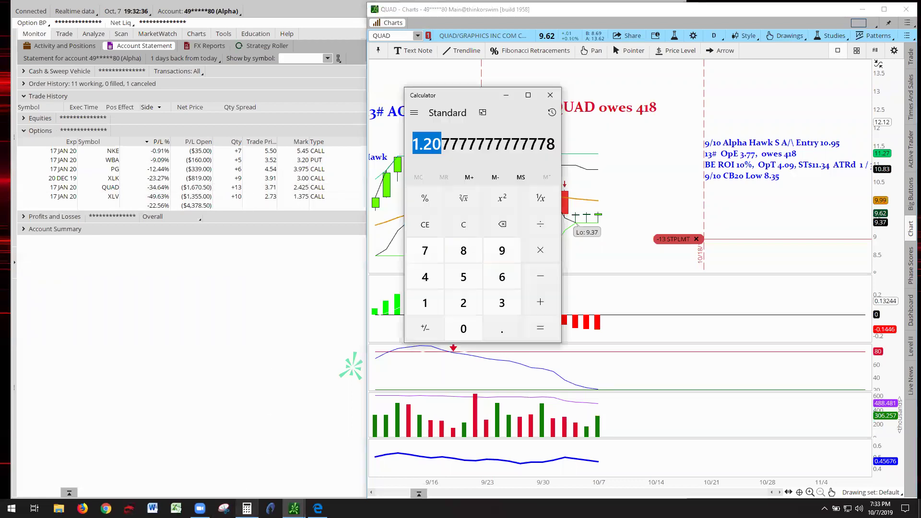
click(425, 301)
text(6)
click(426, 251)
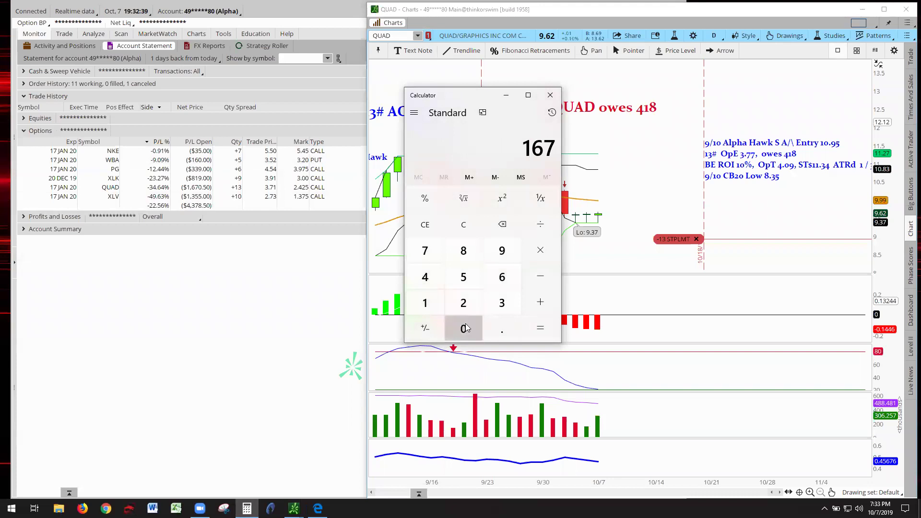
click(464, 328)
click(540, 302)
click(425, 277)
click(425, 303)
click(463, 250)
click(540, 328)
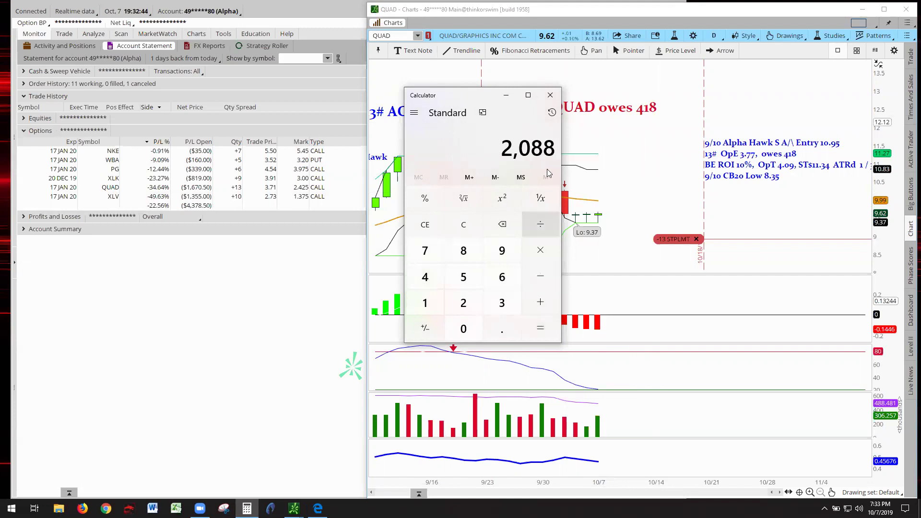
click(540, 224)
click(425, 301)
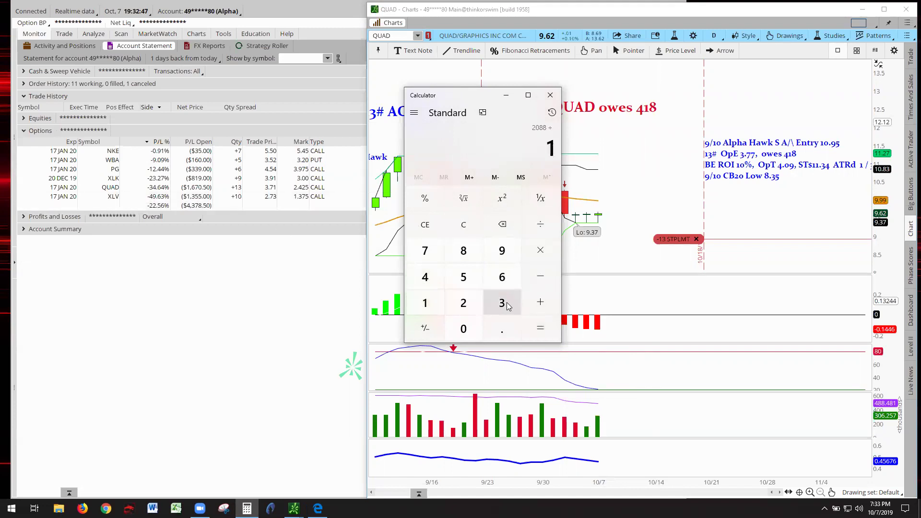
click(502, 303)
double_click(464, 329)
click(541, 330)
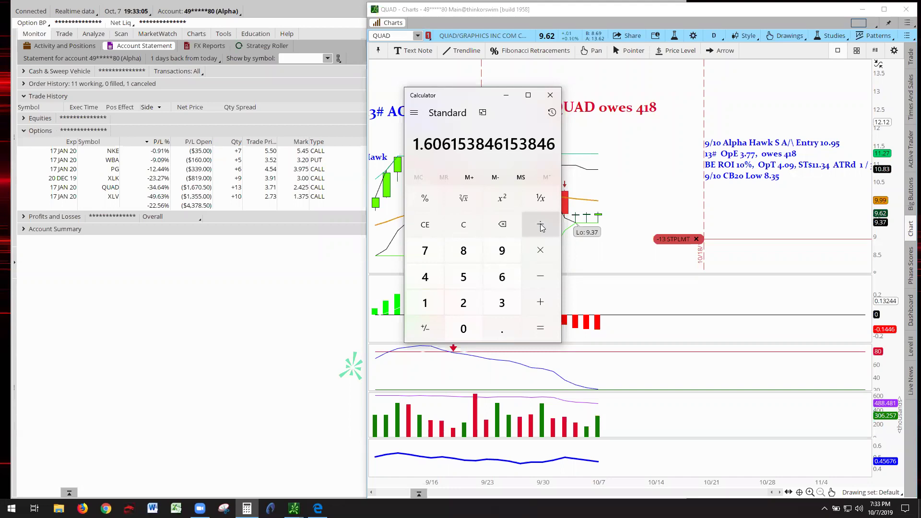
- Divide the QUAD per-share result by 0.5, highlight the quotient to two decimals, and return to the QUAD chart
click(540, 253)
click(544, 230)
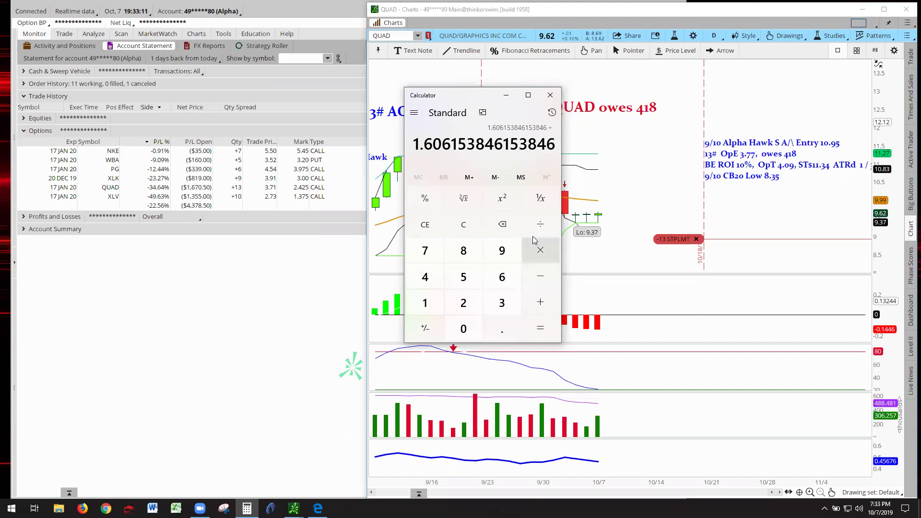
click(502, 328)
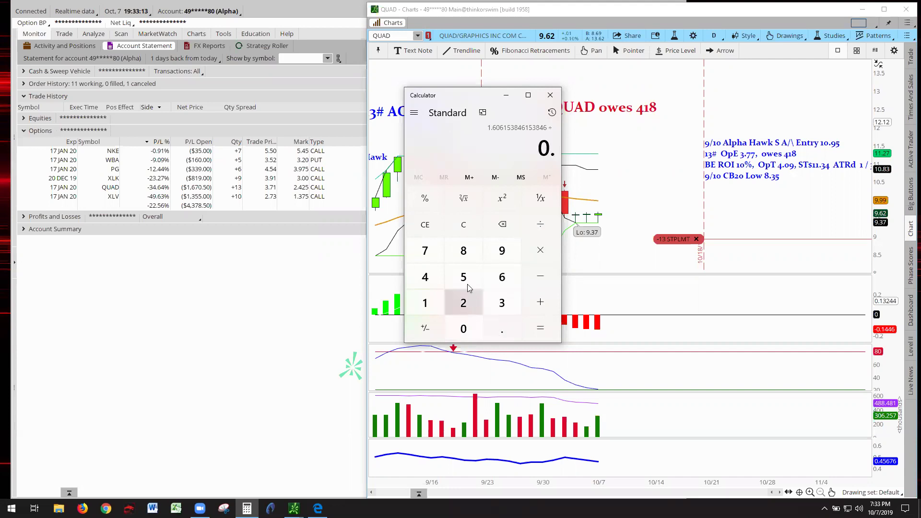
click(463, 277)
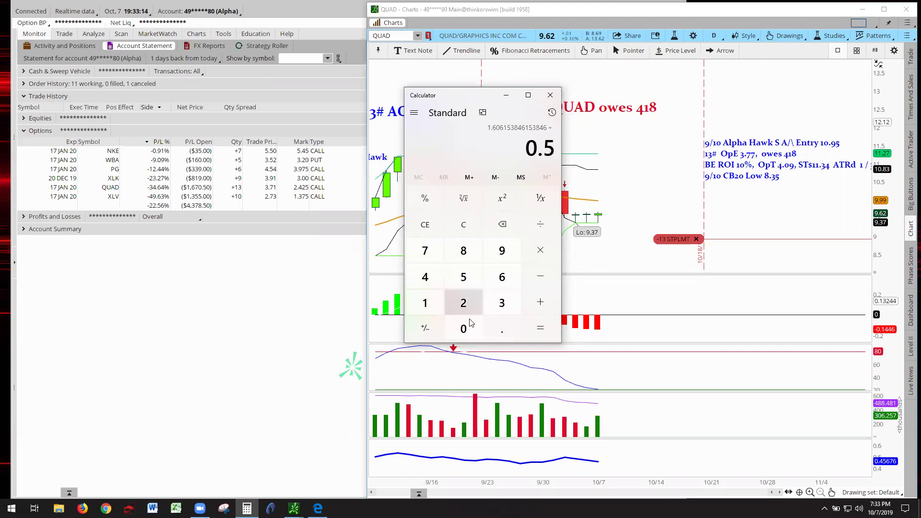
click(540, 329)
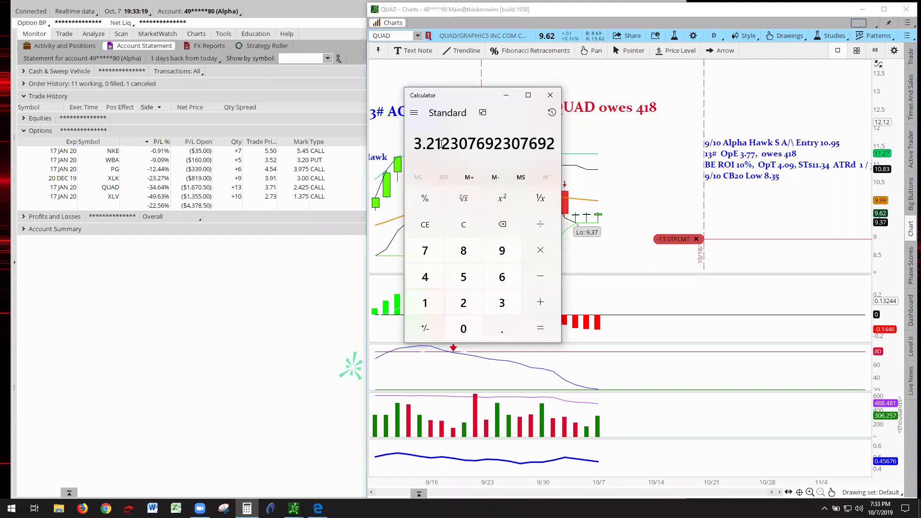
drag(440, 144, 417, 143)
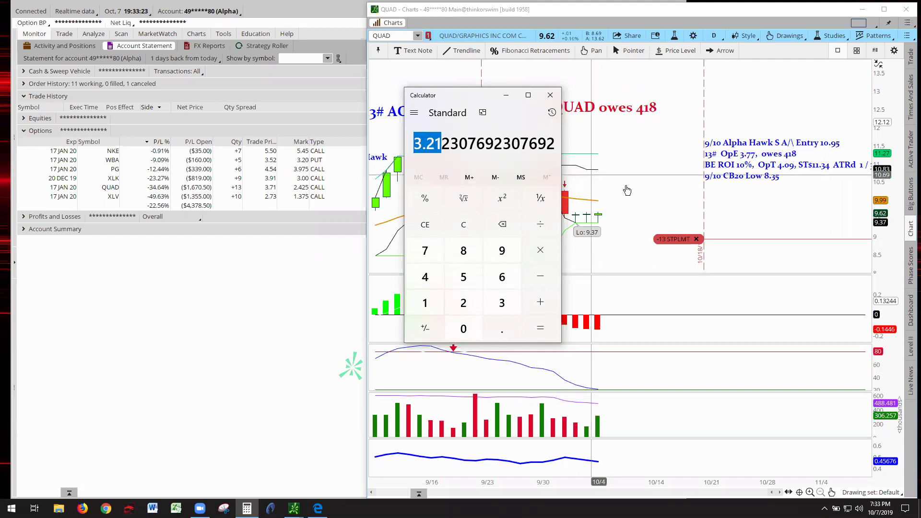
click(600, 217)
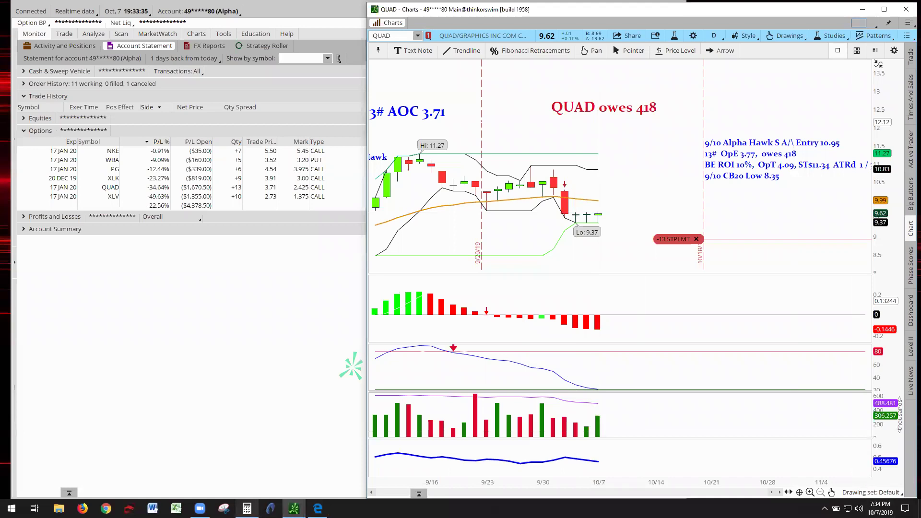
- In Calculator, divide the QUAD price-move result by 0.45
click(247, 508)
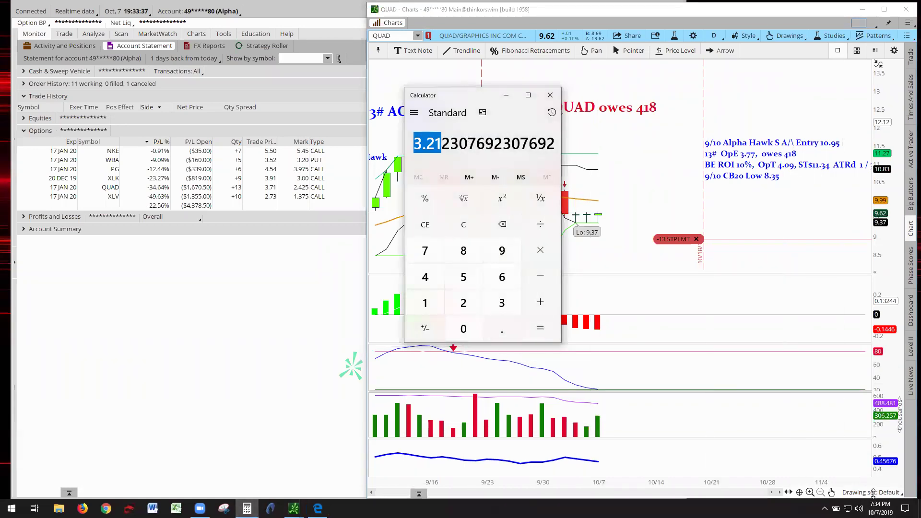
click(543, 223)
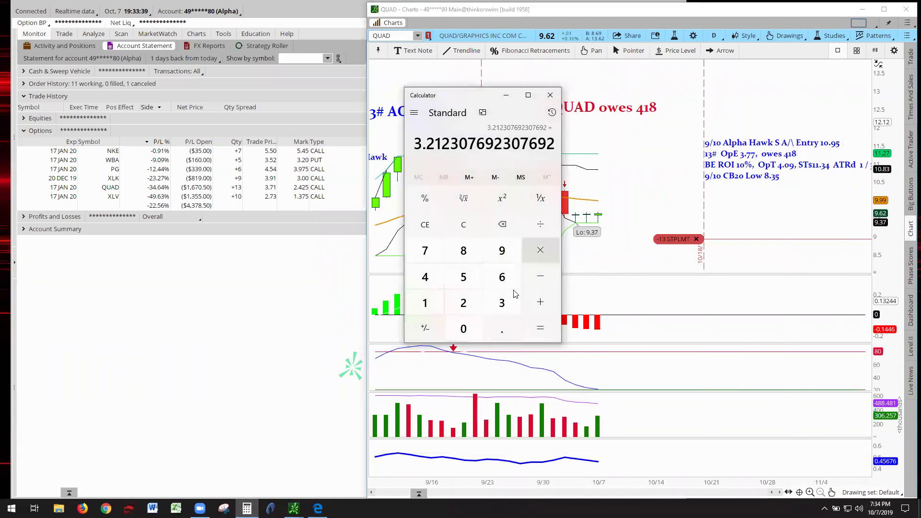
click(499, 330)
click(424, 277)
click(463, 276)
click(540, 328)
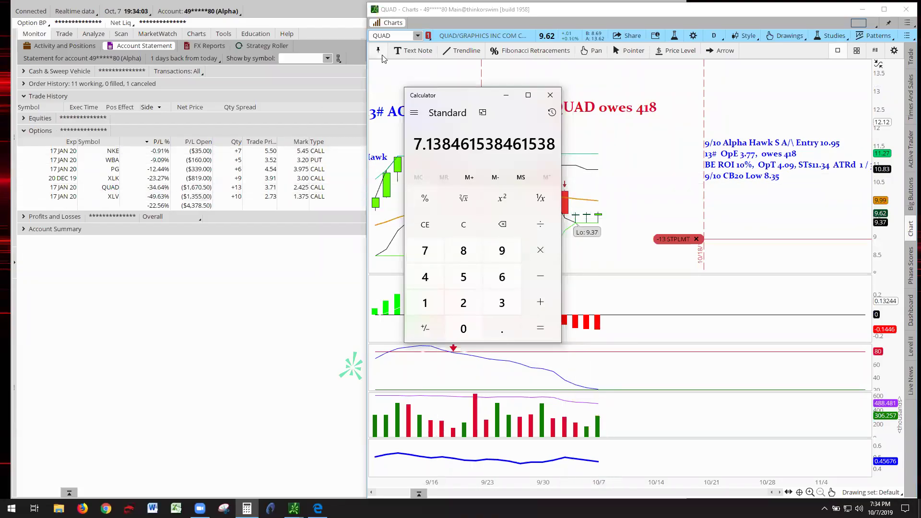
- Load the XLV position on the chart and compress the price scale so its notes and order lines fit
click(418, 37)
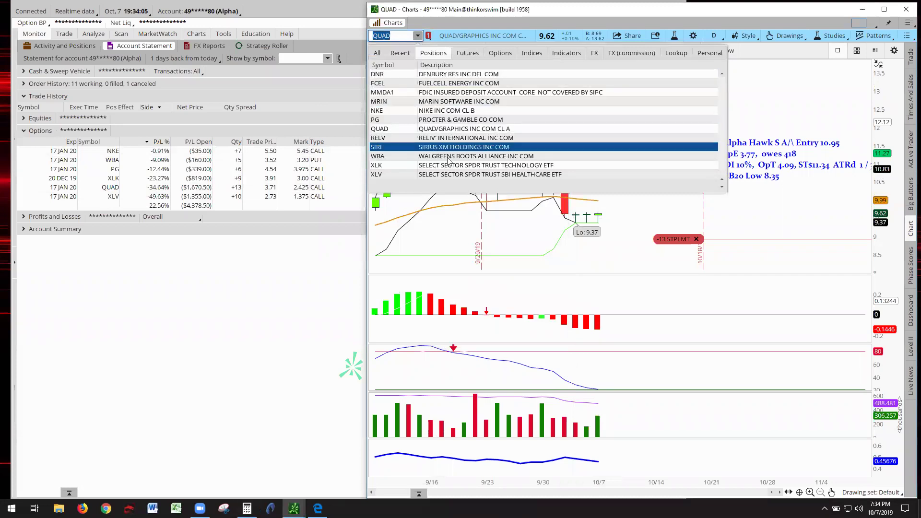
click(562, 174)
right_click(584, 173)
click(647, 177)
drag(886, 209, 885, 240)
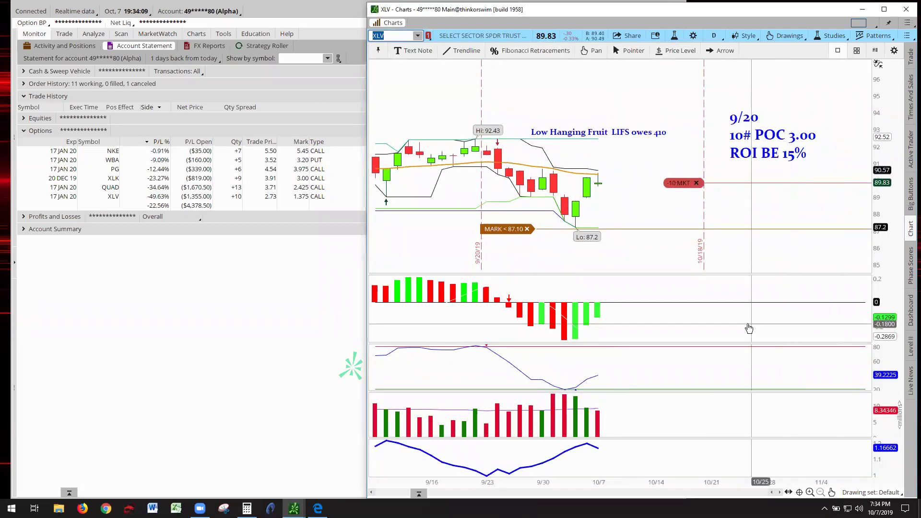
- Compress the scales of the XLV histogram and the 80/20 line study below it, and shift the histogram slightly
drag(749, 329, 754, 325)
drag(886, 299, 885, 318)
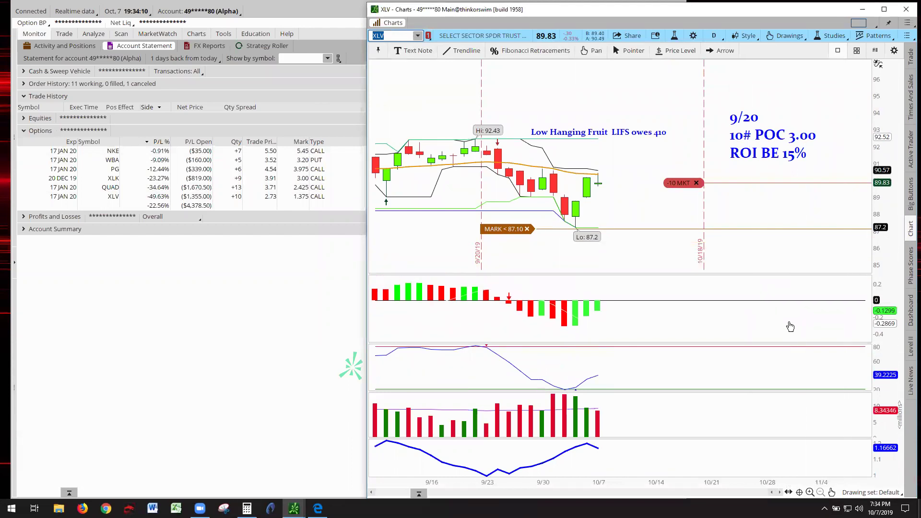
drag(744, 325, 742, 327)
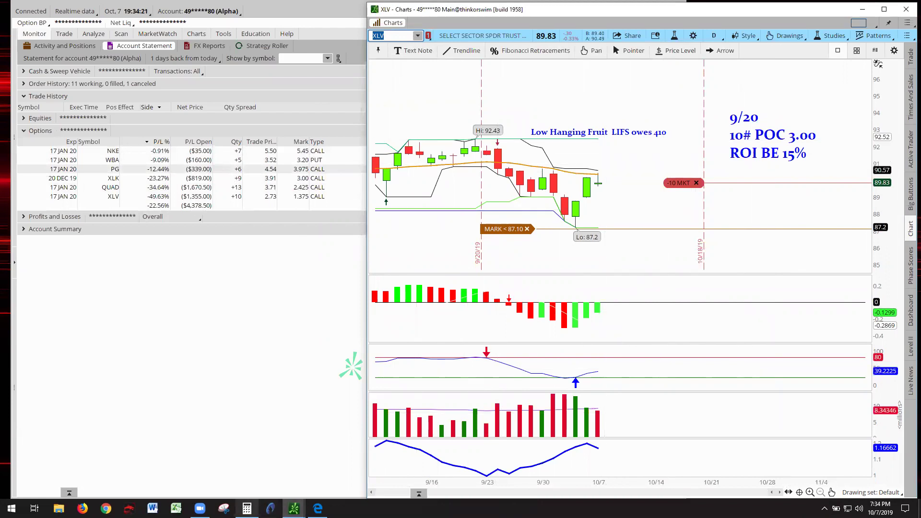
- In Calculator, add the owed 410 to XLV's open loss of 1355
click(246, 508)
click(425, 277)
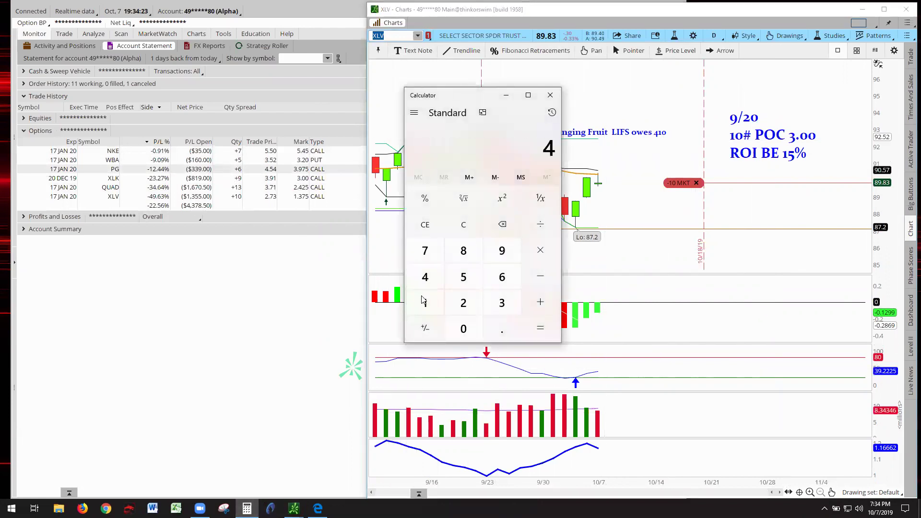
click(424, 301)
click(462, 328)
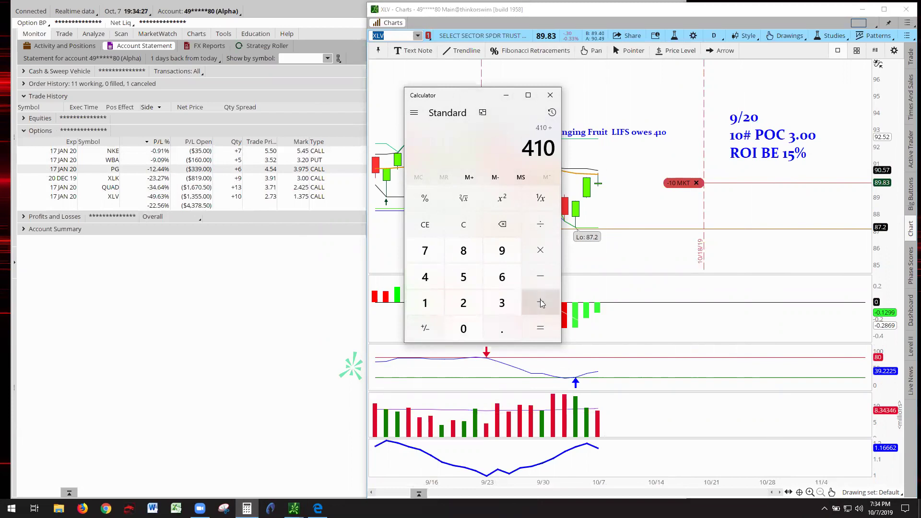
click(426, 301)
click(500, 302)
click(464, 277)
click(464, 276)
click(540, 328)
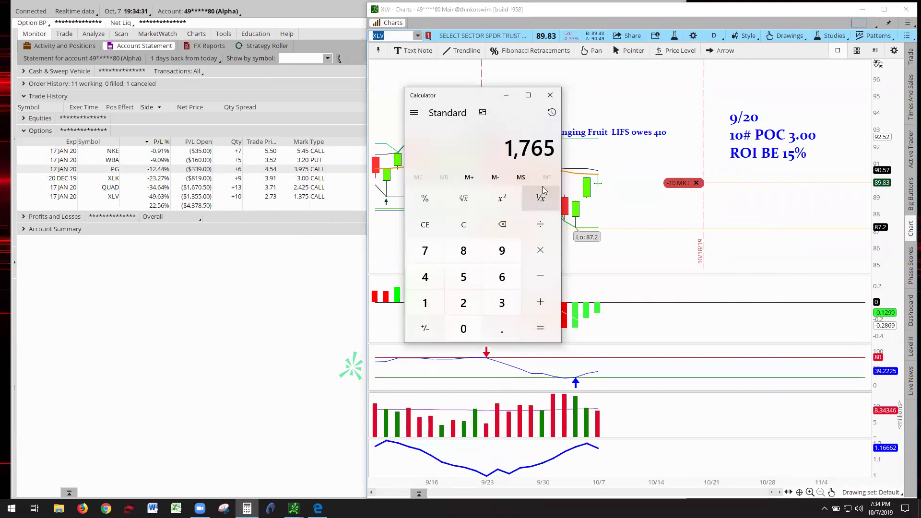
- Divide the XLV total by 1000 to get the amount per share
click(539, 233)
click(424, 300)
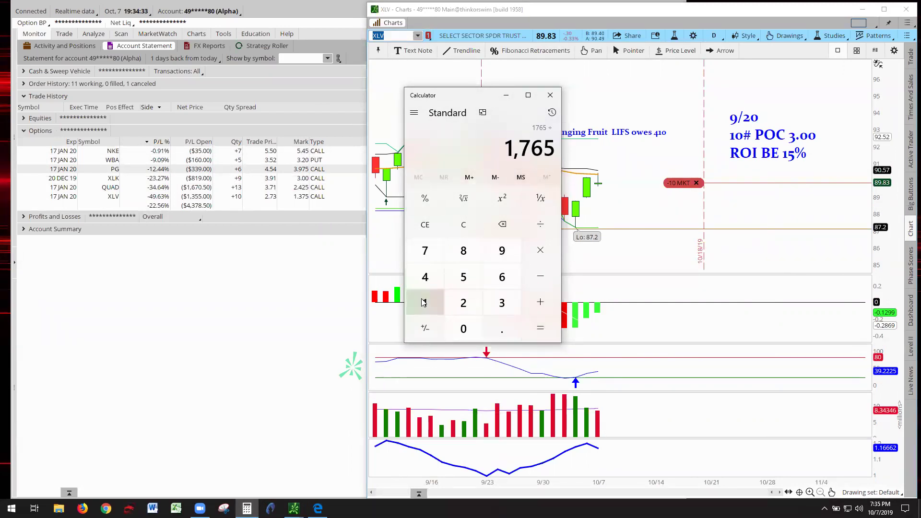
click(463, 329)
click(463, 329)
click(463, 329)
click(540, 328)
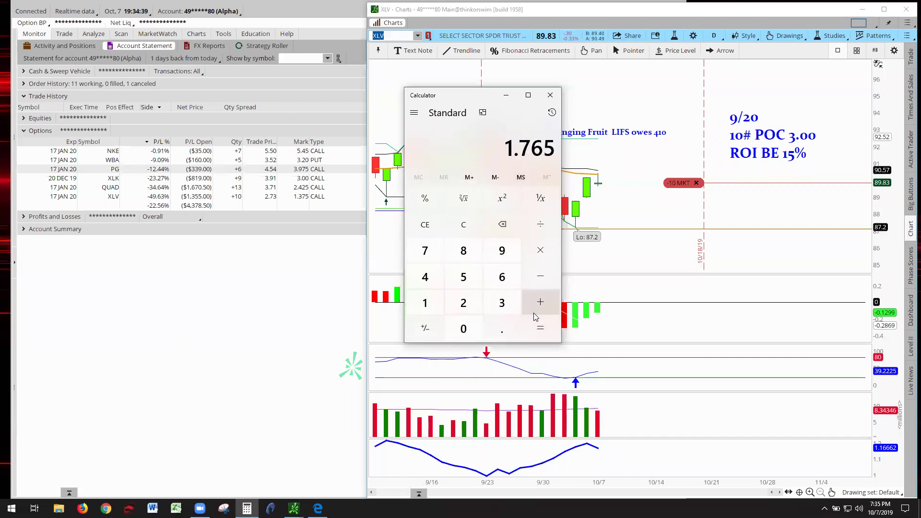
- Divide the XLV per-share amount by 0.5 to get the required price move
click(540, 226)
click(501, 329)
click(463, 278)
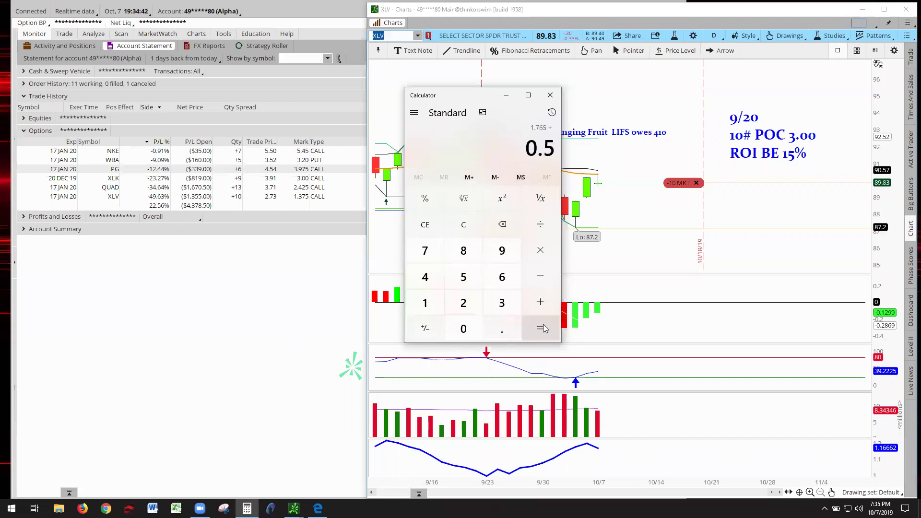
click(541, 330)
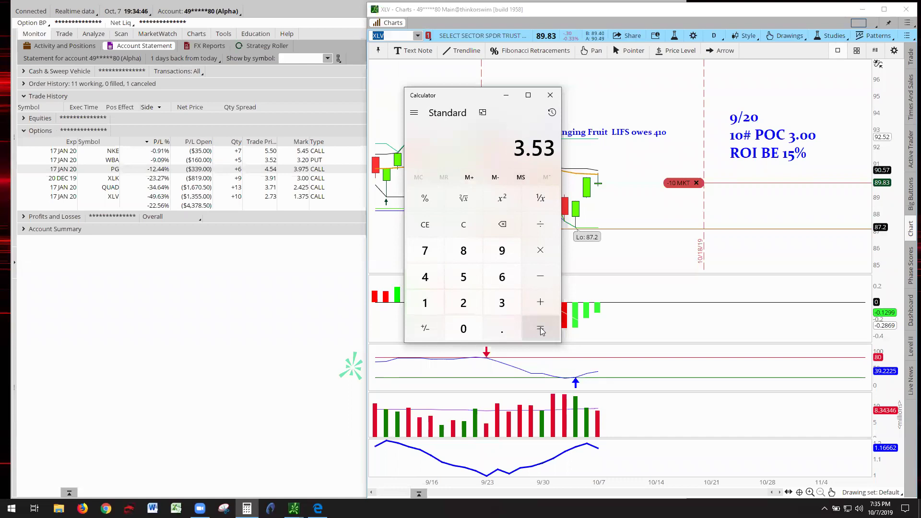
- Divide the XLV price move by 1.66 and return to the XLV chart
click(541, 226)
click(425, 303)
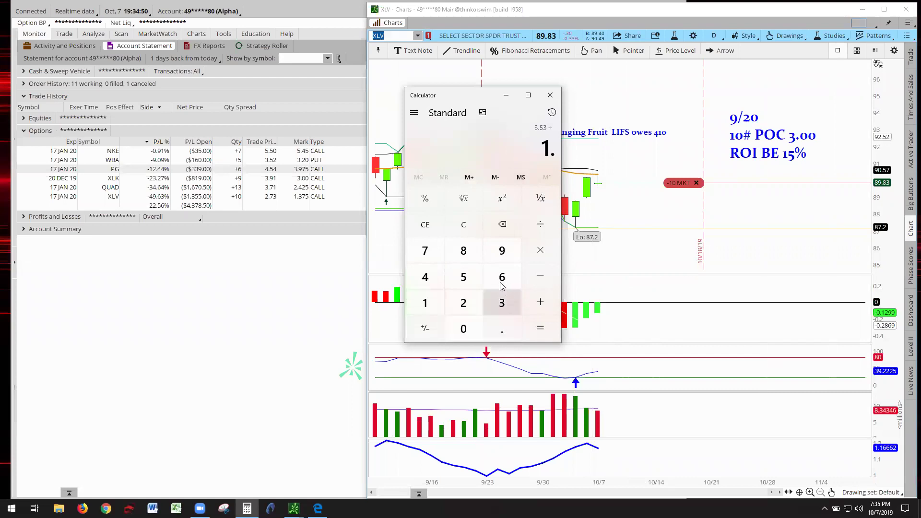
click(501, 329)
click(499, 283)
click(499, 283)
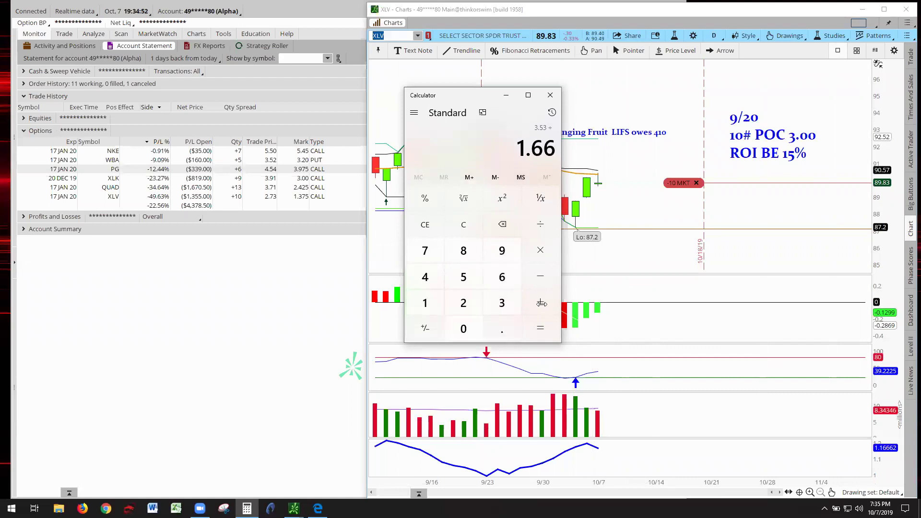
click(551, 326)
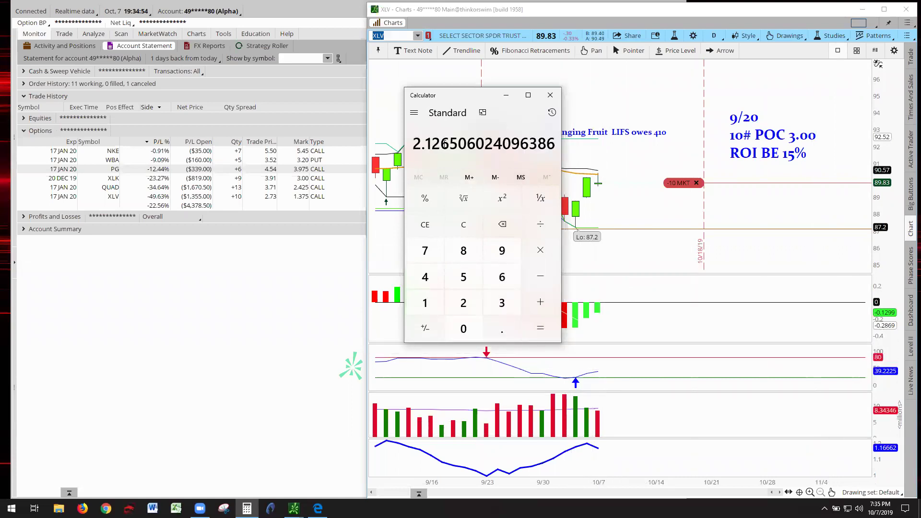
click(629, 198)
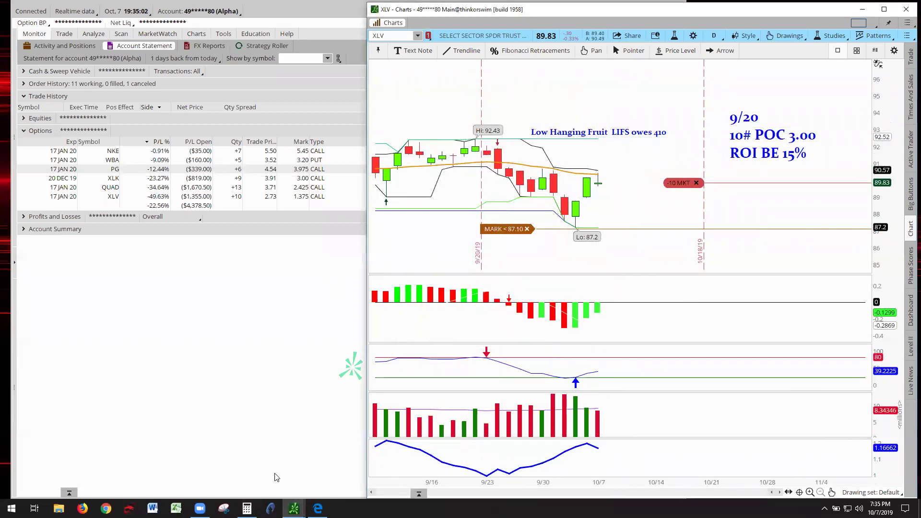